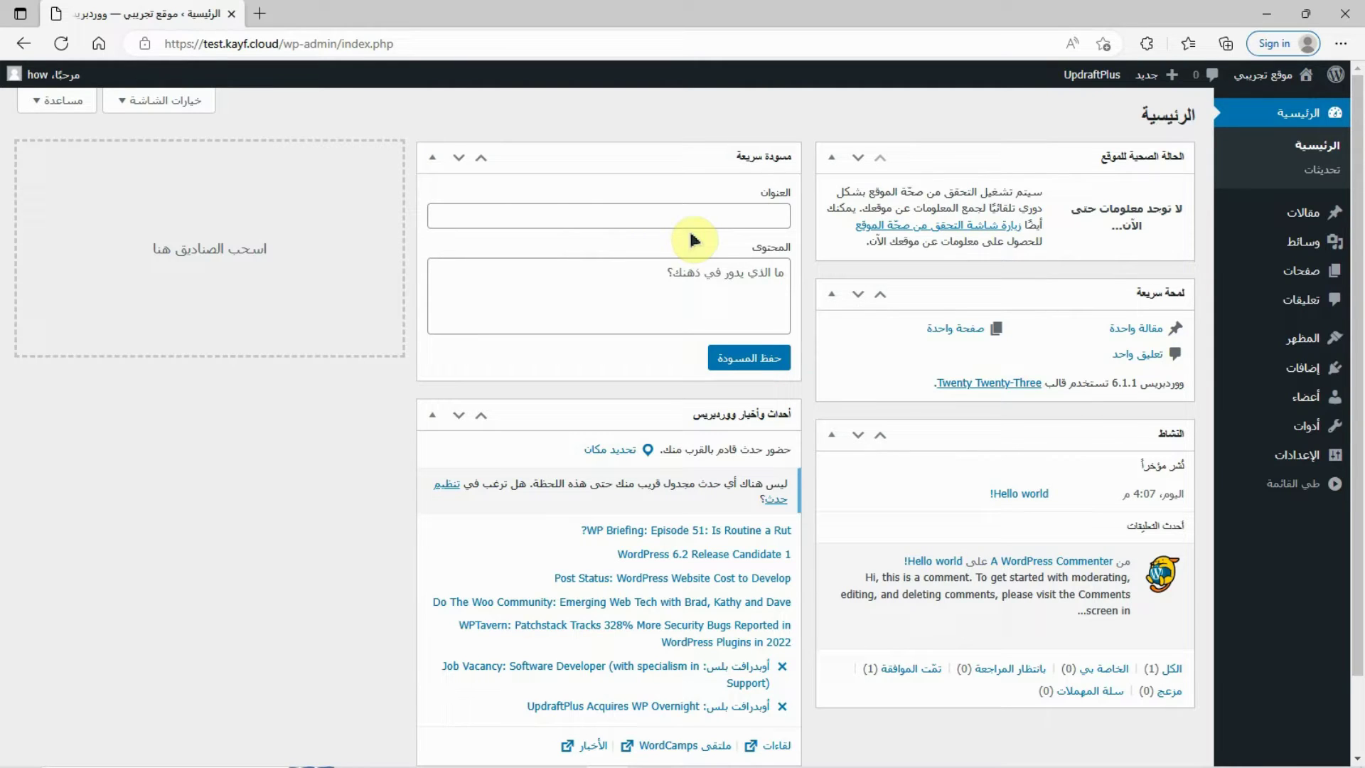
- Log out of the WordPress dashboard and sign back in with the saved credentials
mouse_move(44, 75)
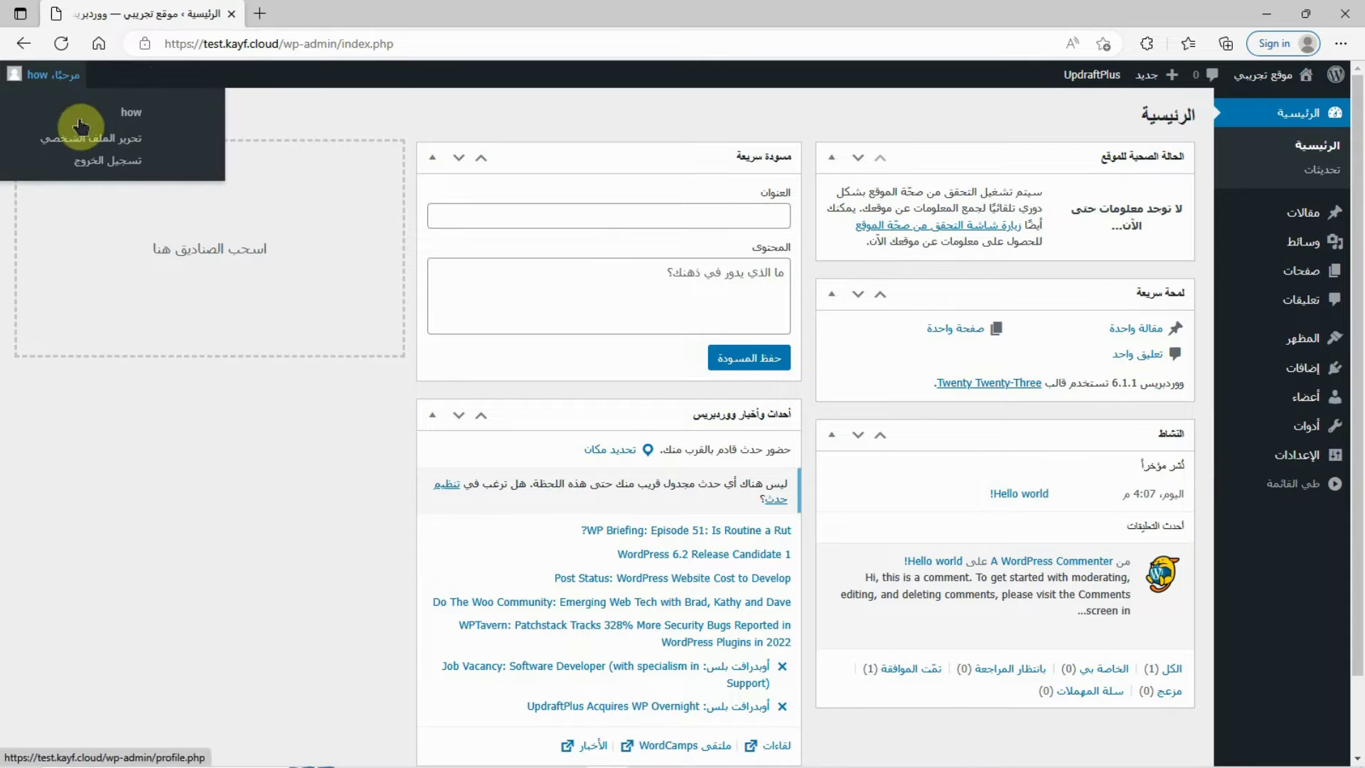
click(103, 161)
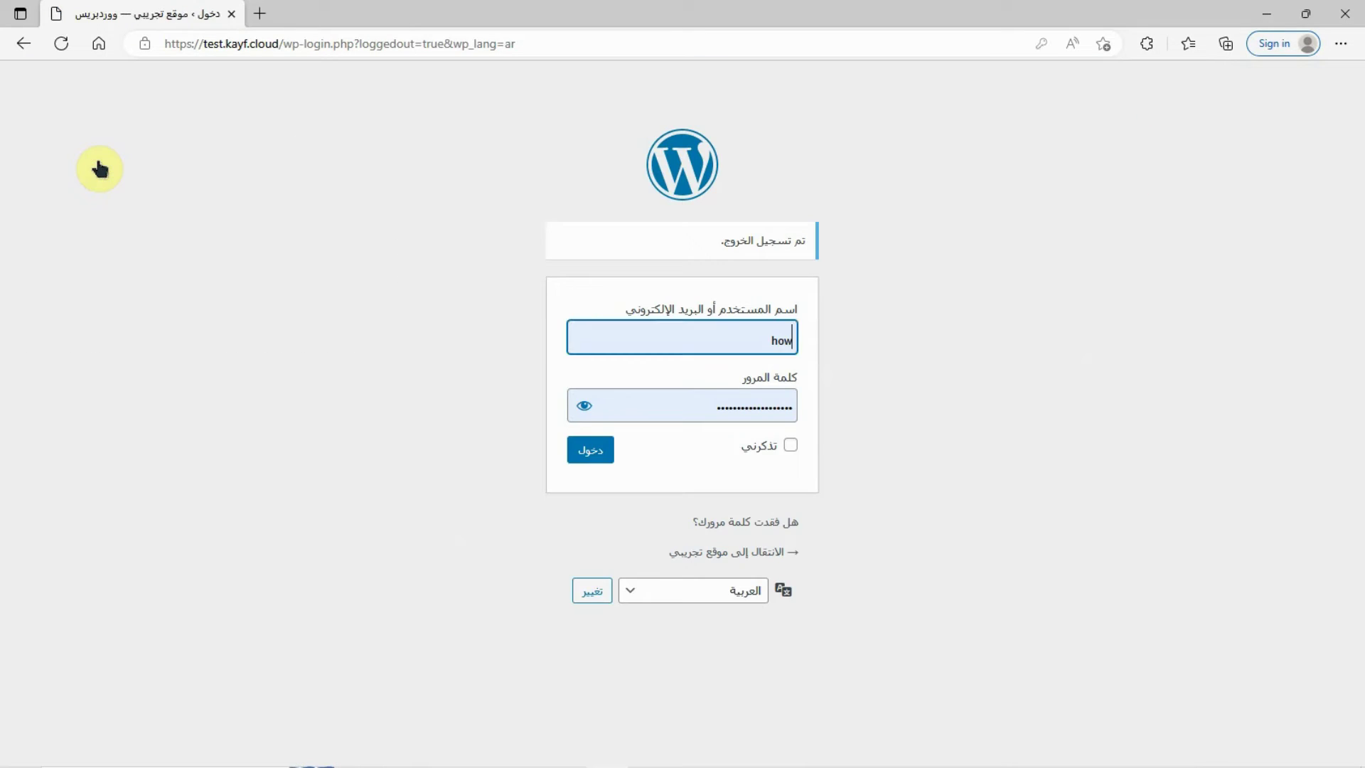
double_click(710, 349)
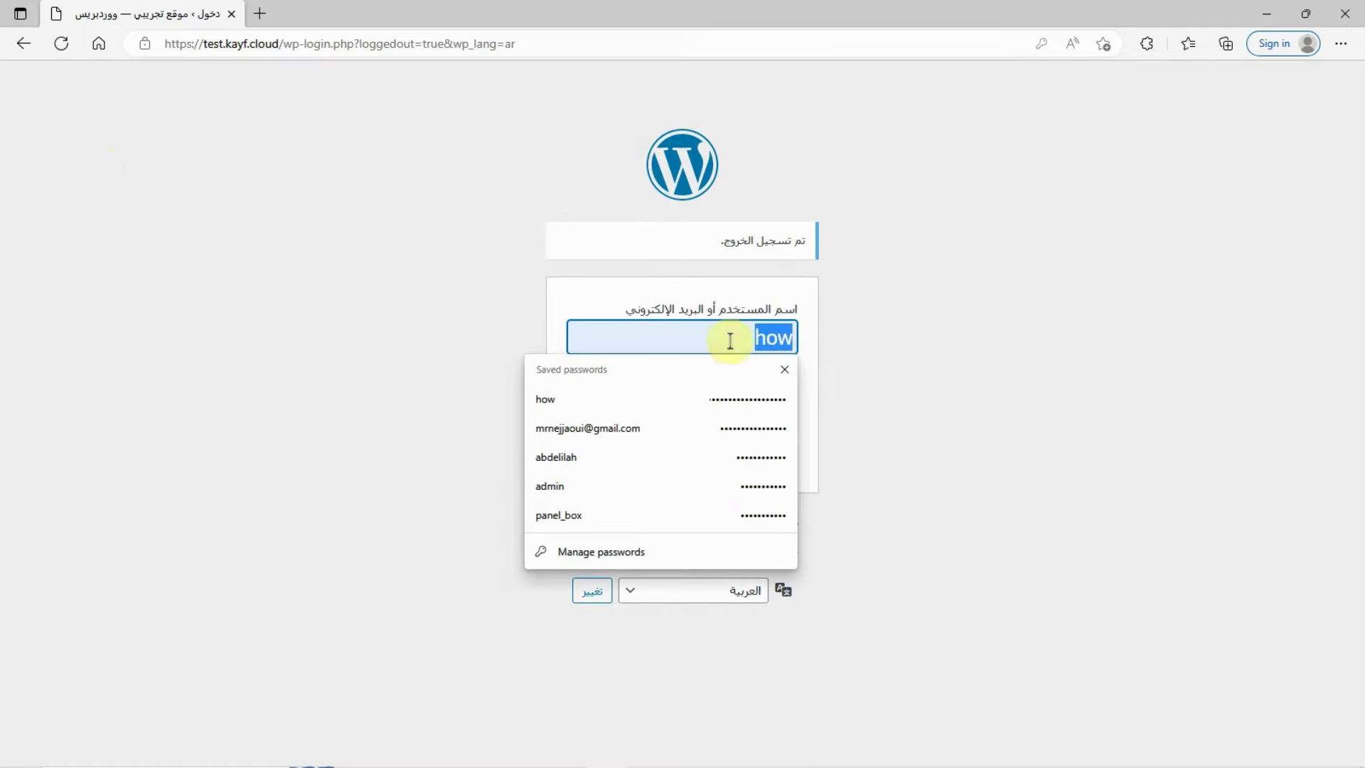
click(881, 312)
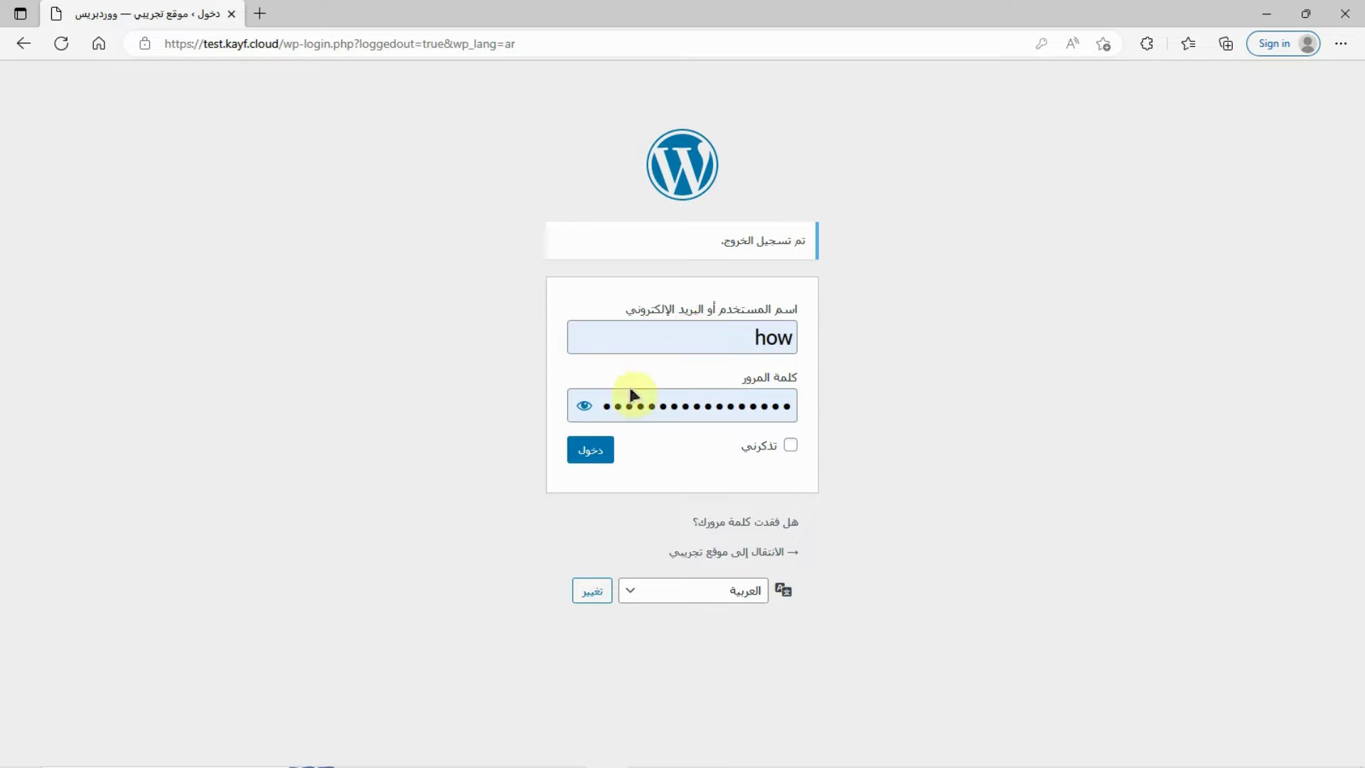
click(769, 336)
click(600, 453)
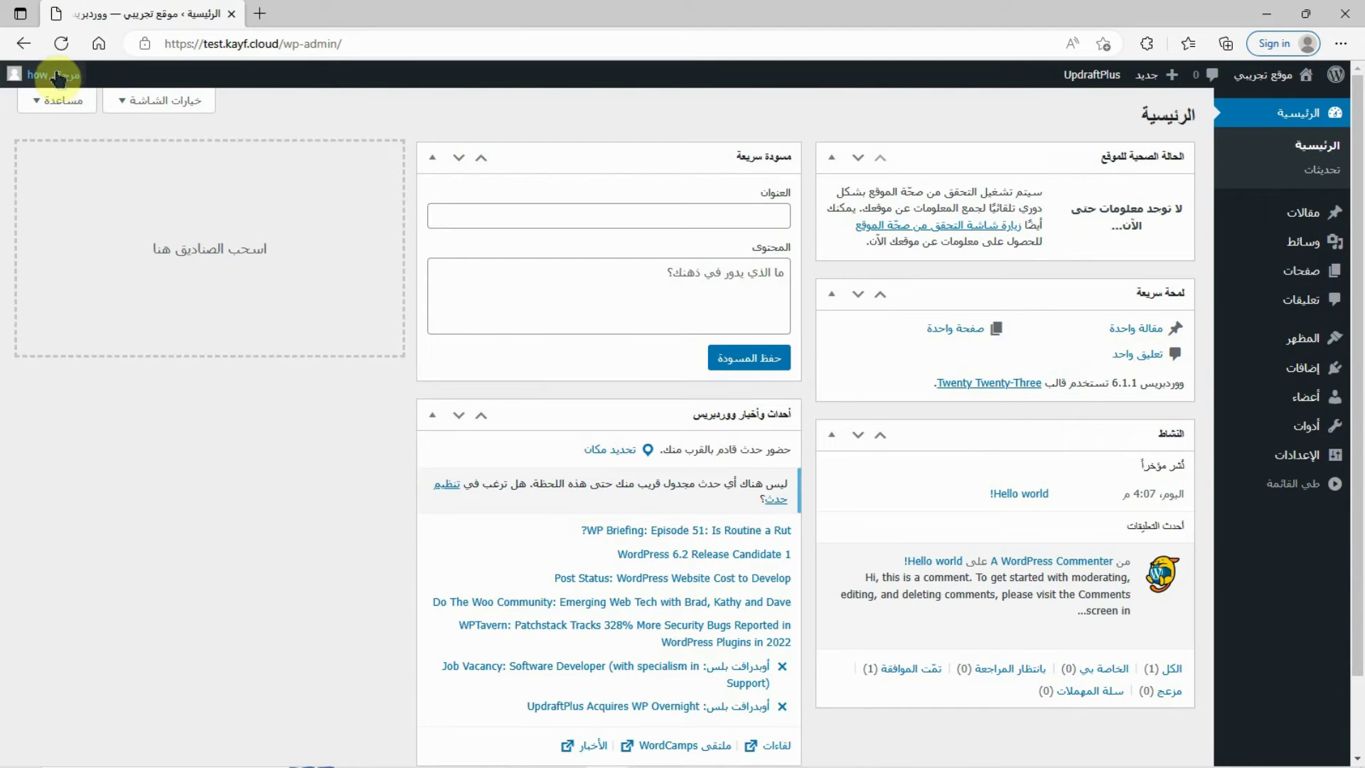
- Log out again and try to sign in with the wrong username "howdsds"
mouse_move(58, 75)
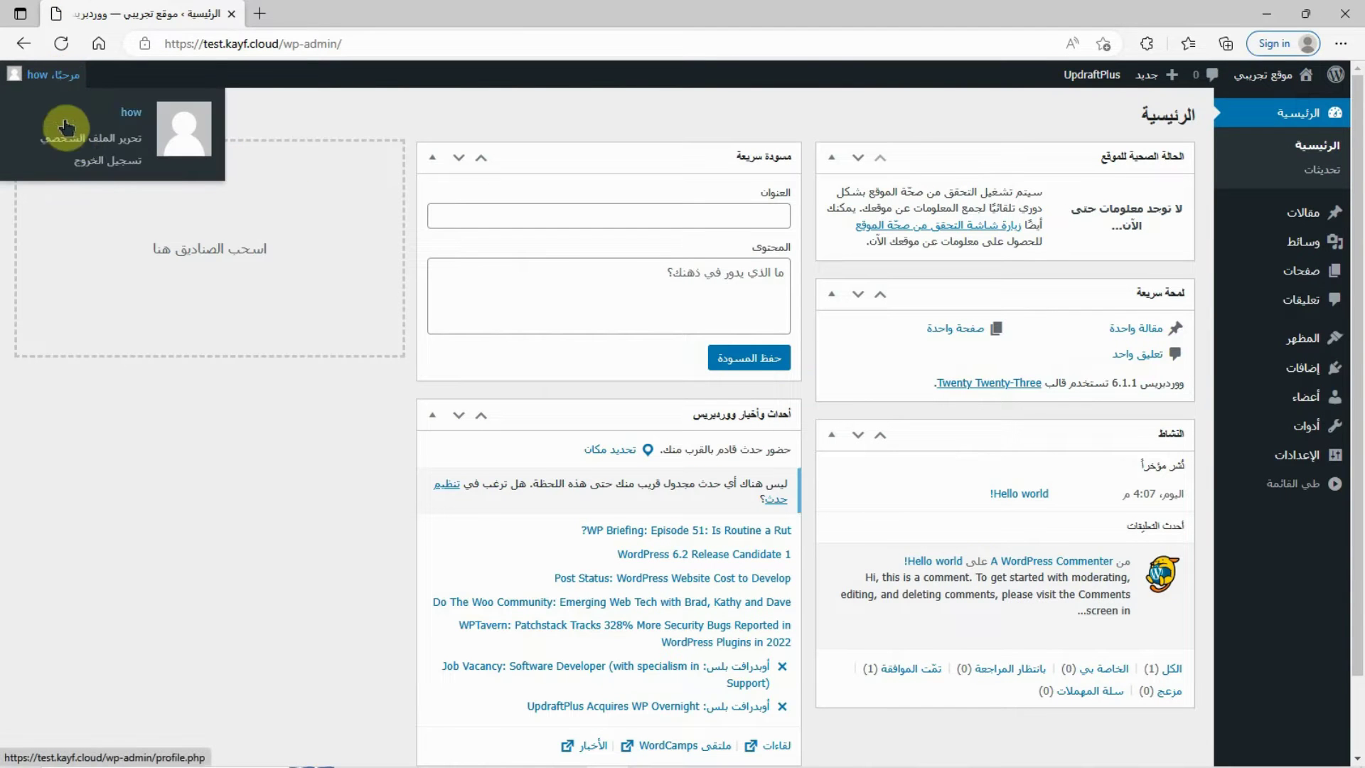
click(86, 170)
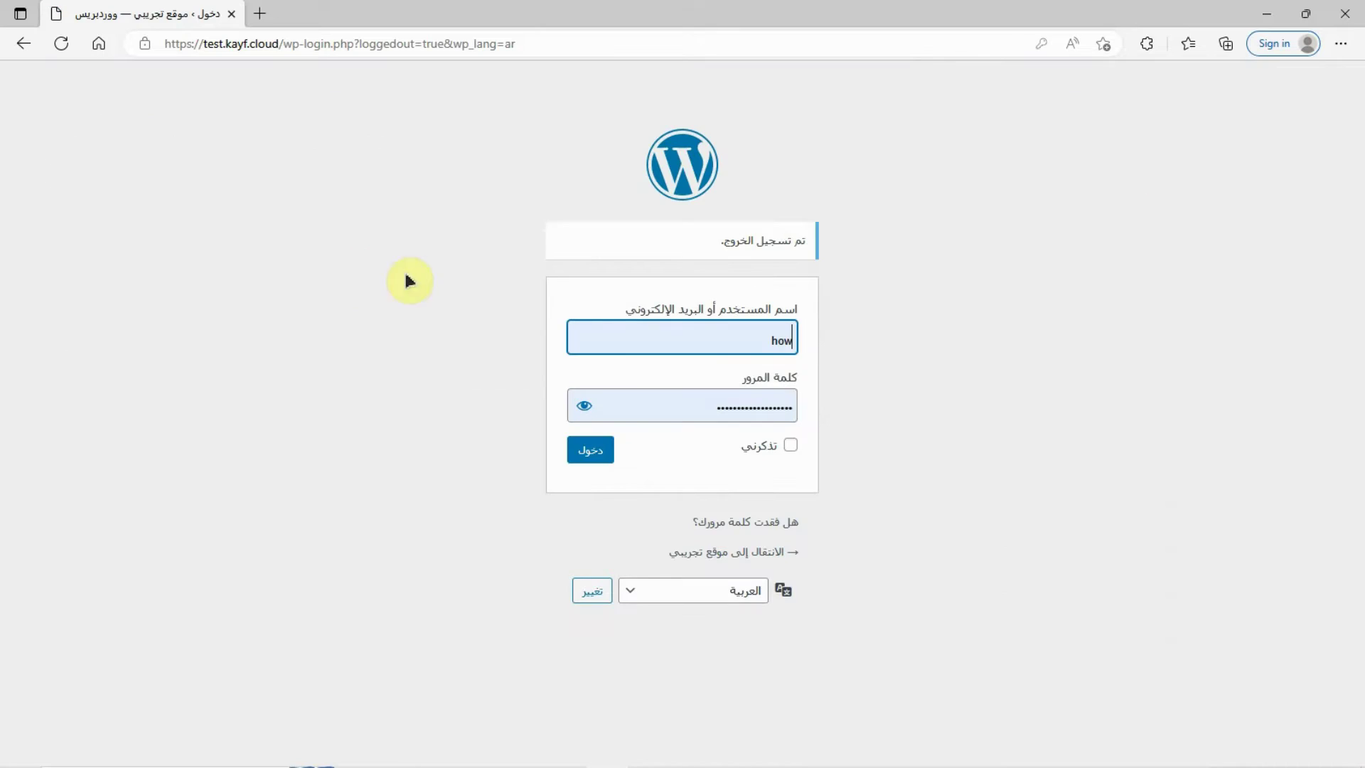
click(647, 348)
click(880, 283)
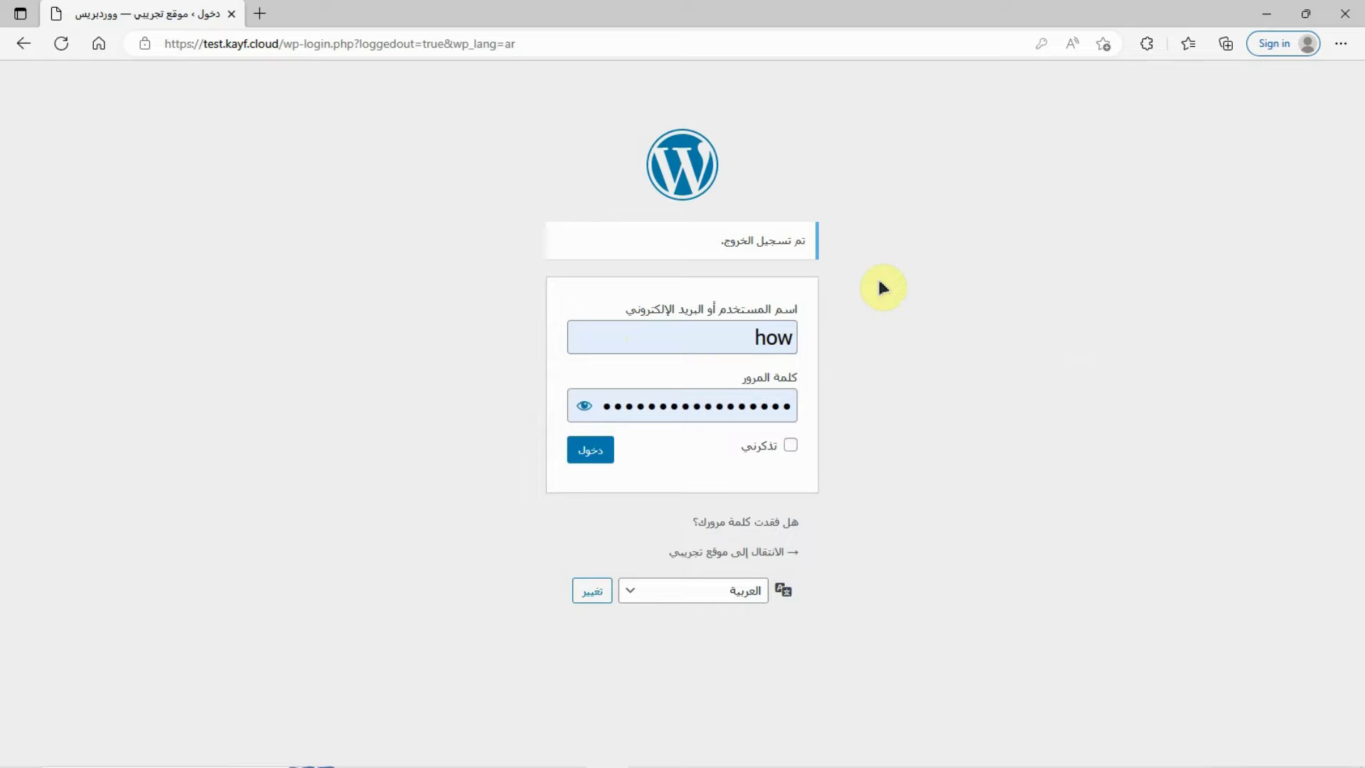
click(721, 338)
text(dsds)
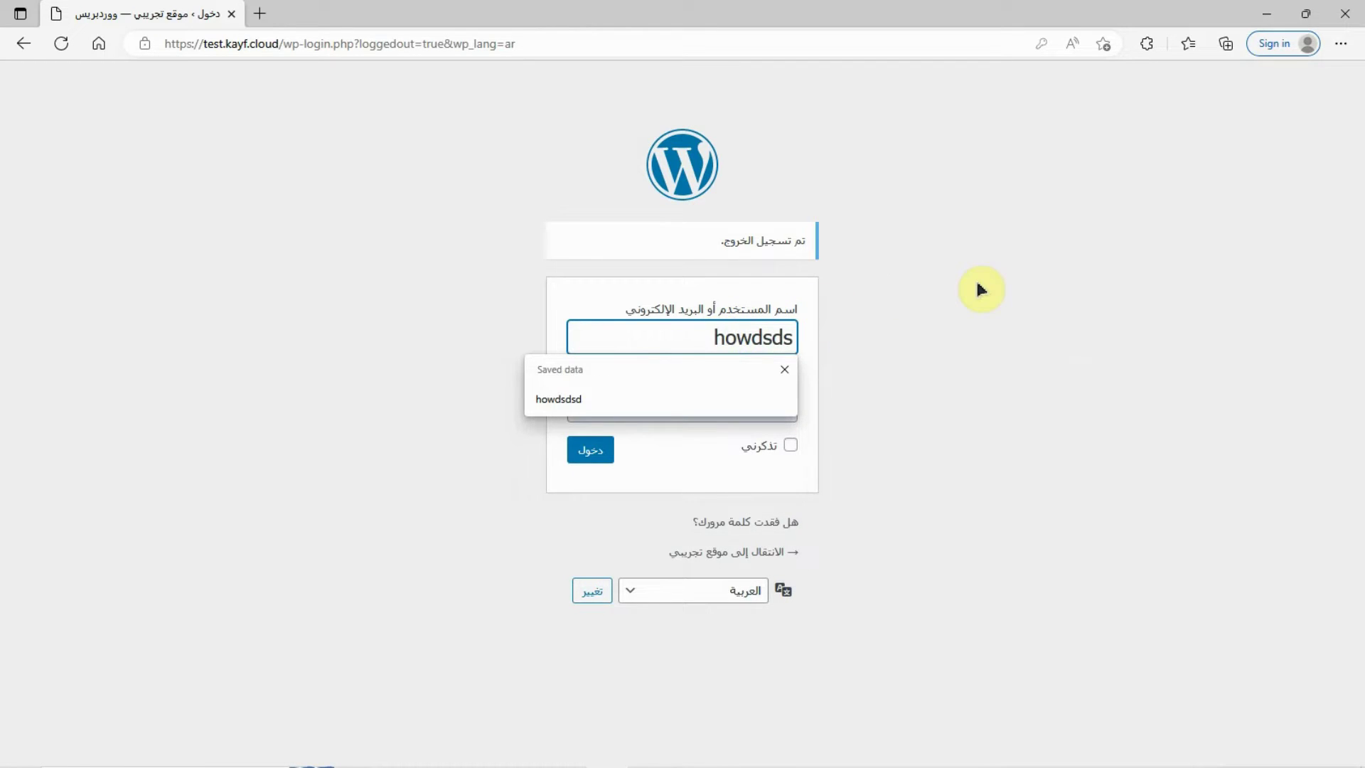
click(978, 286)
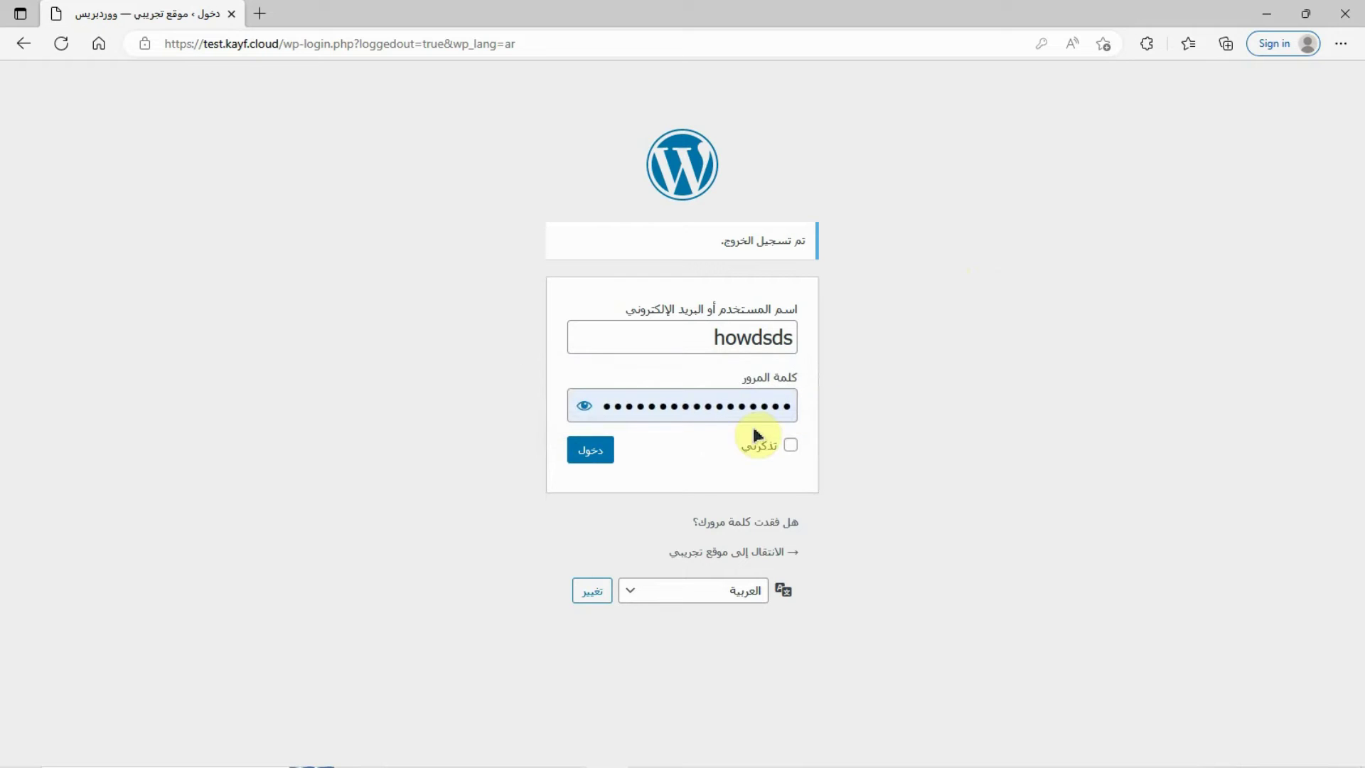
click(593, 452)
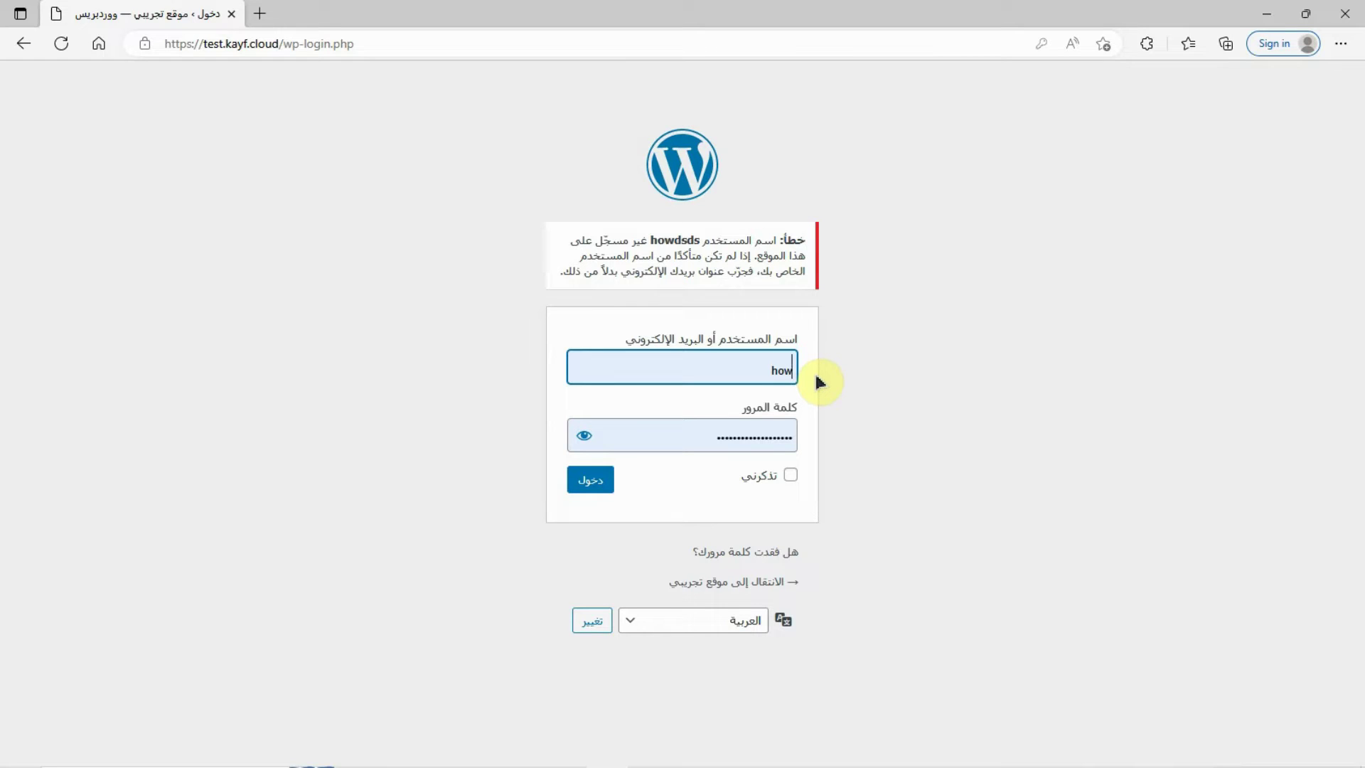
- Sign back in with the saved credentials and search the plugins available to add for "limit login"
click(599, 485)
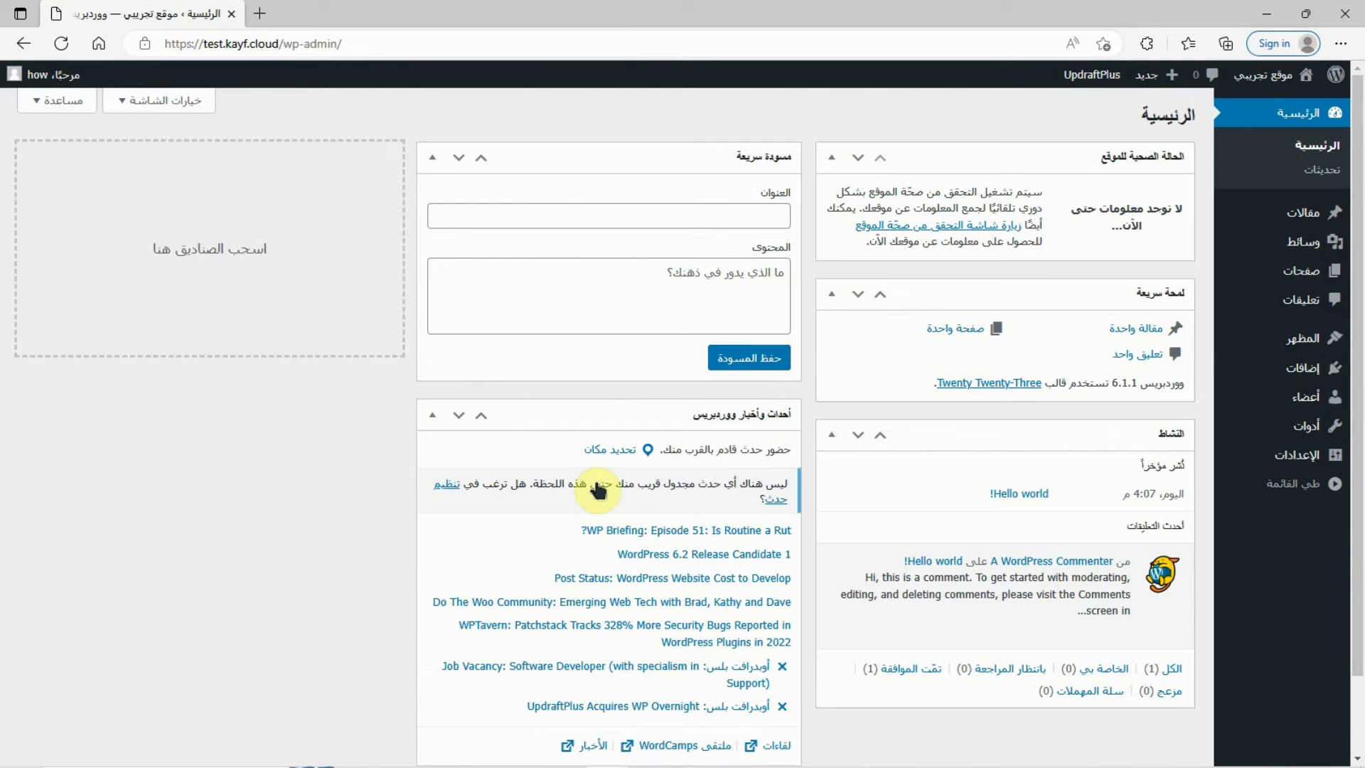
mouse_move(1236, 384)
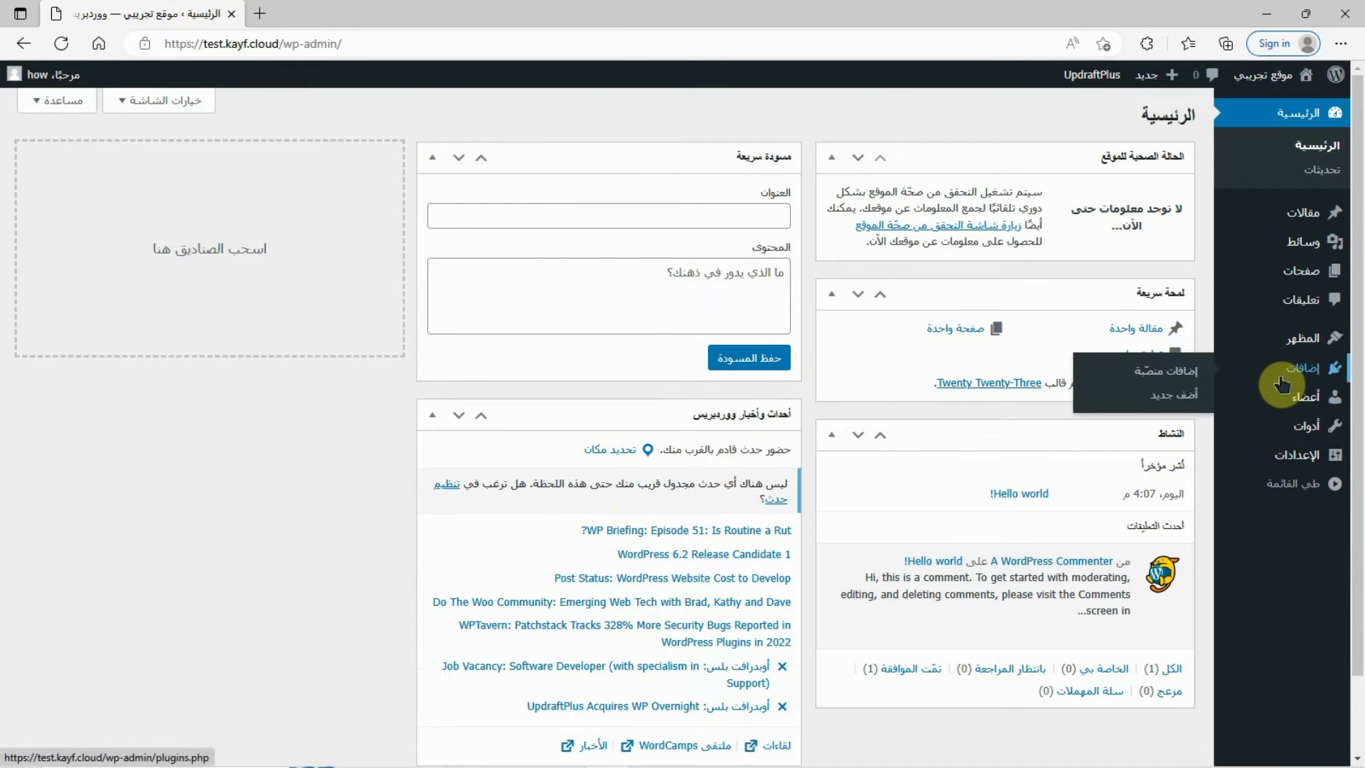
click(1186, 398)
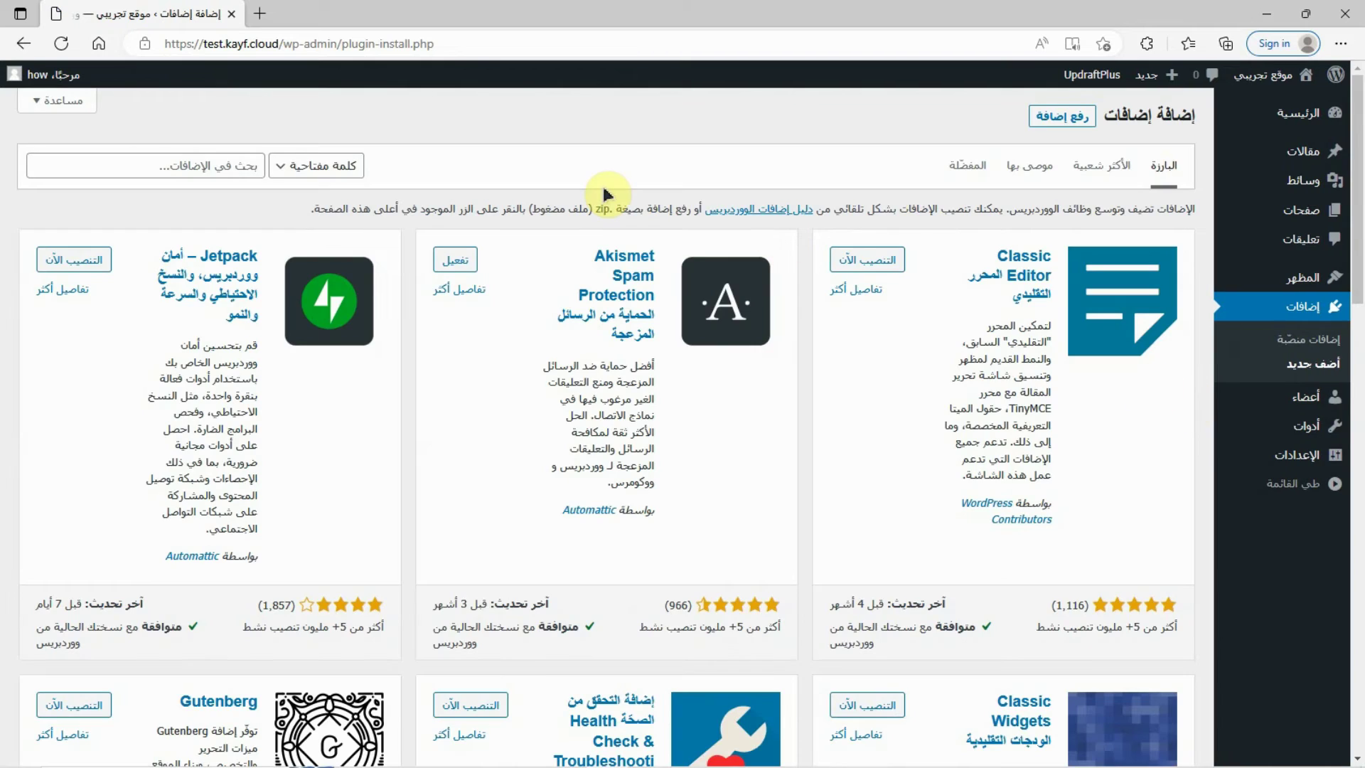
click(207, 173)
text(l)
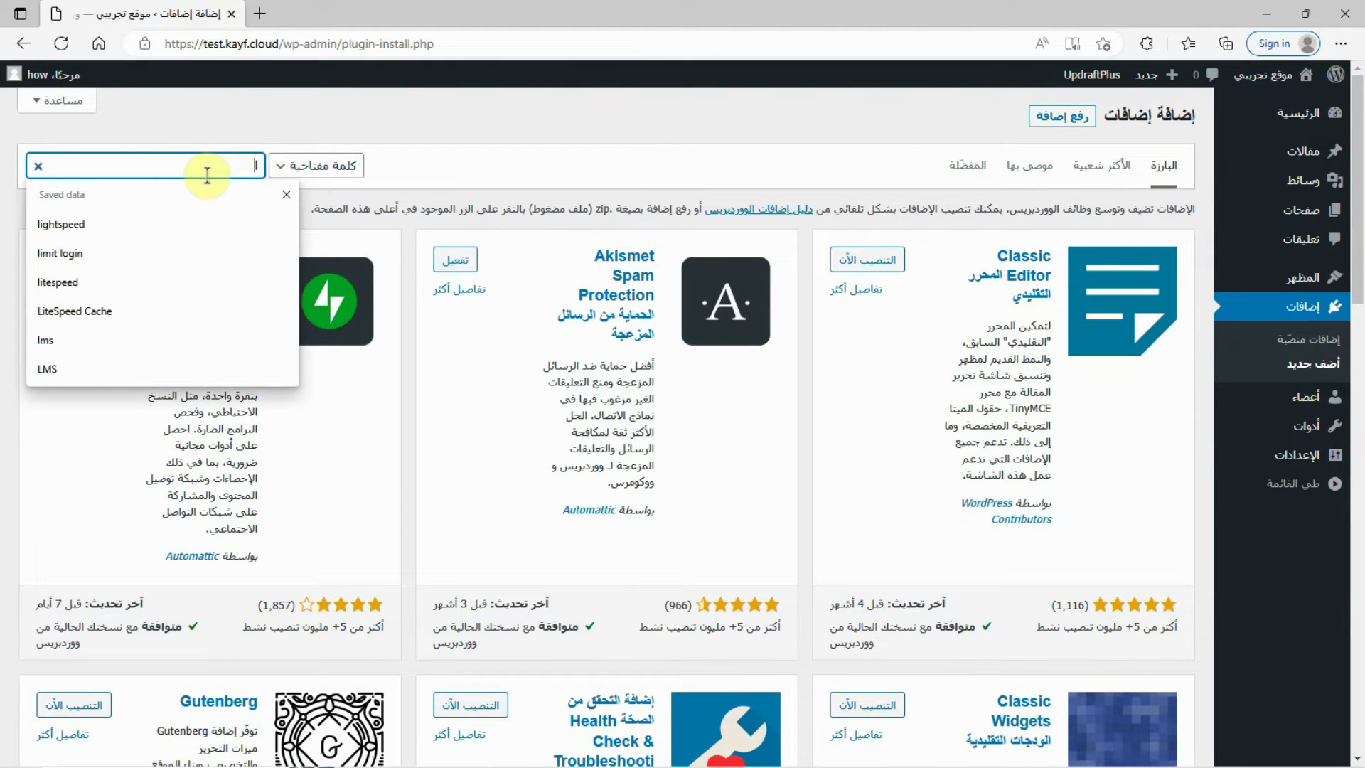
text(imit log)
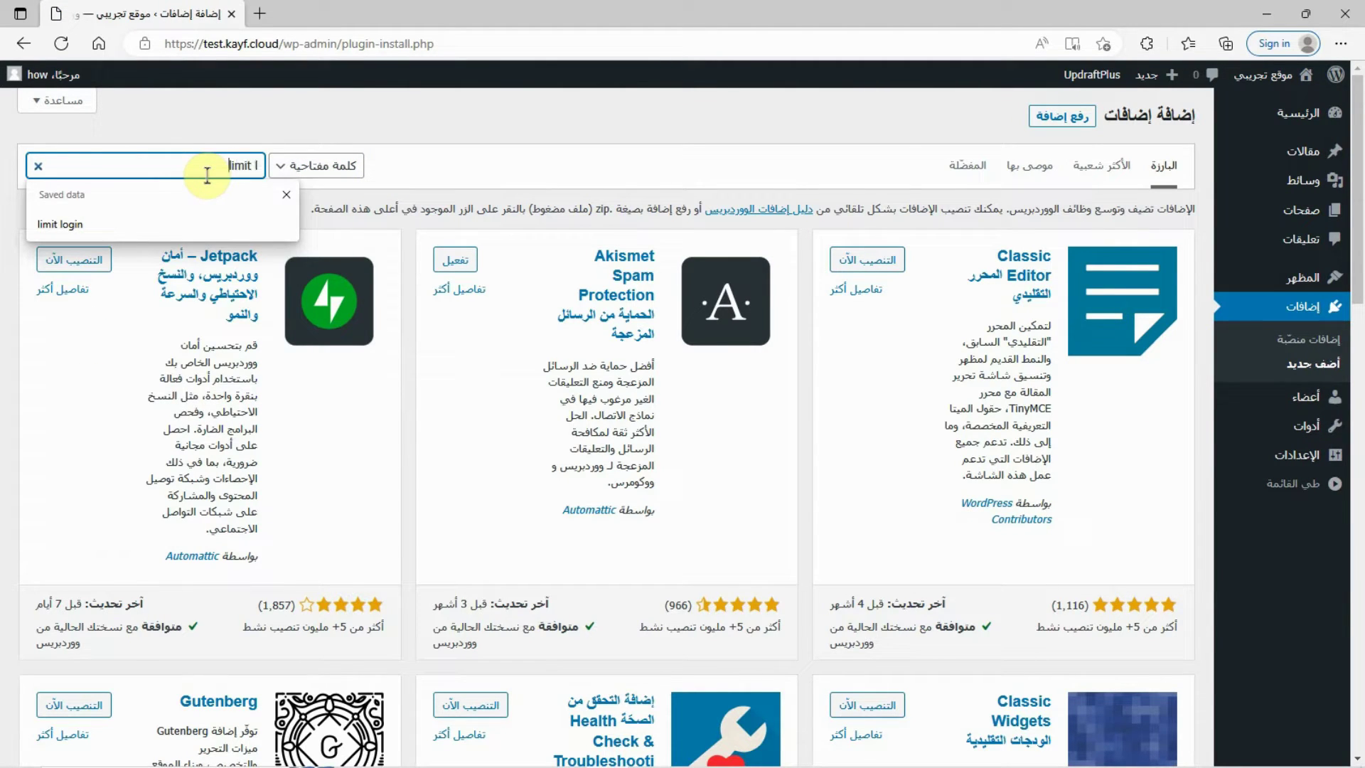
text(in)
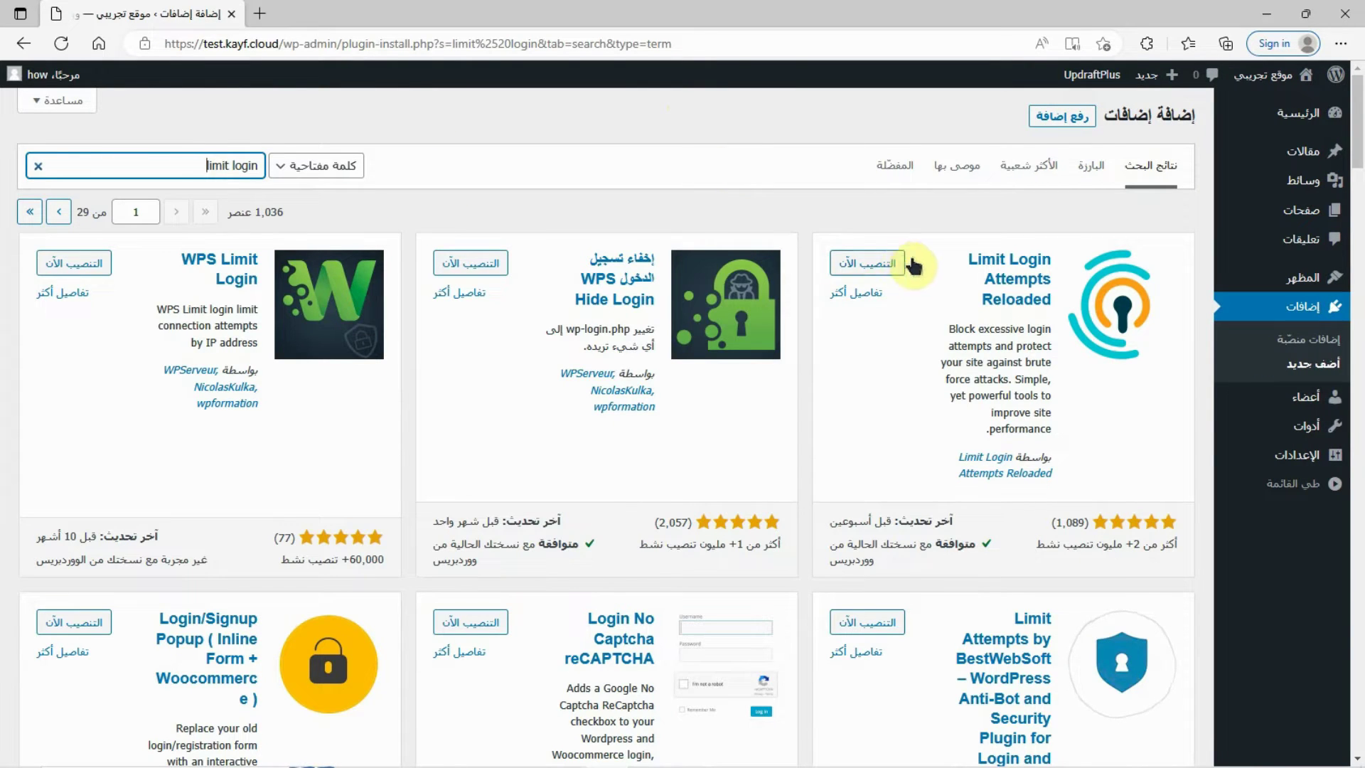
- Install and activate the Limit Login Attempts Reloaded plugin, dismissing its setup dialog and declining automatic updates
click(884, 267)
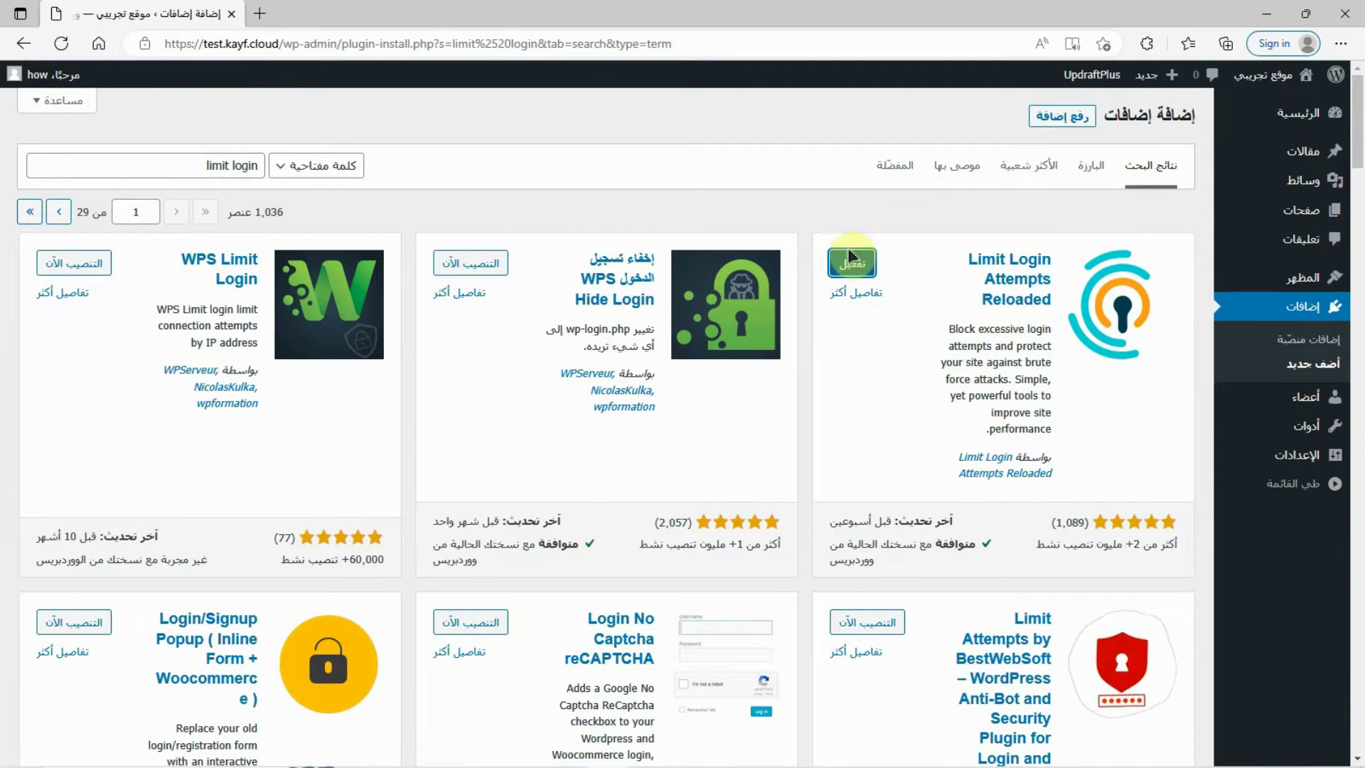
click(851, 257)
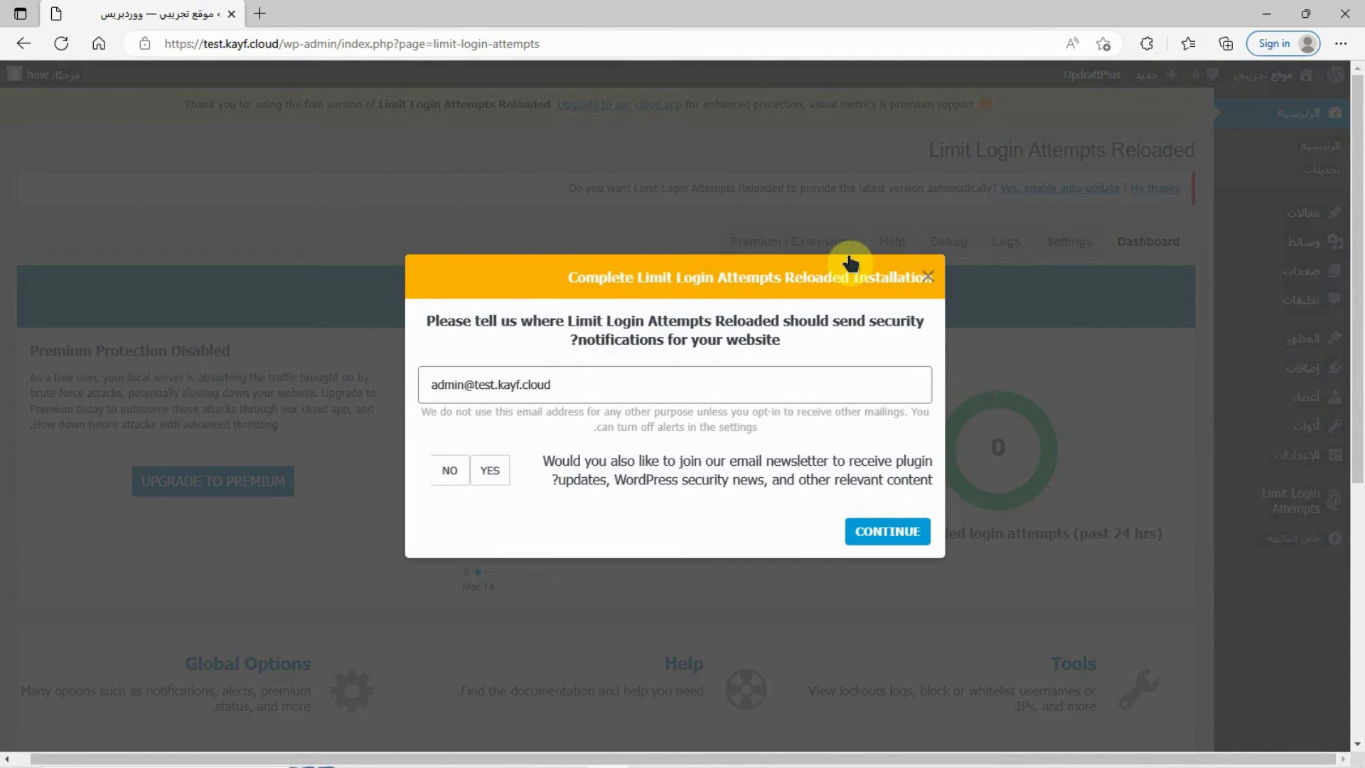
click(929, 276)
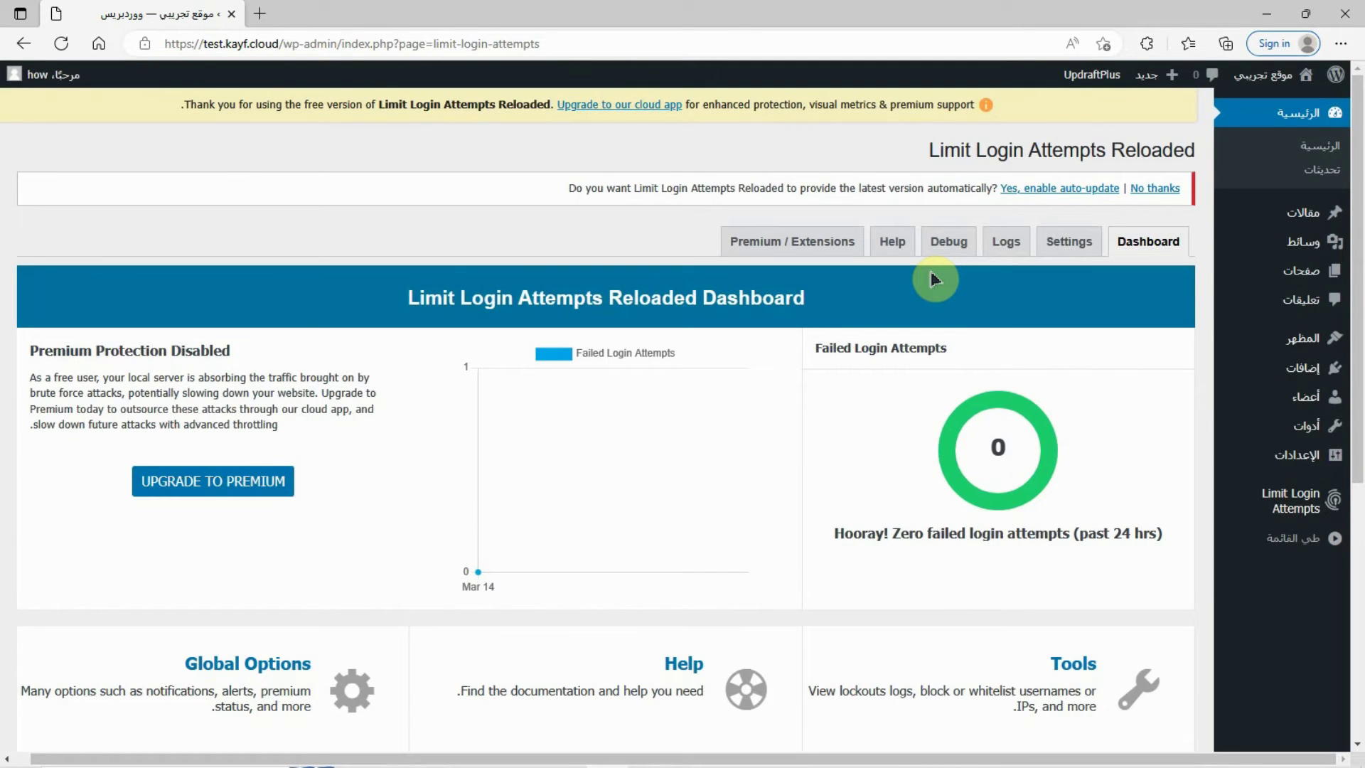
click(1159, 190)
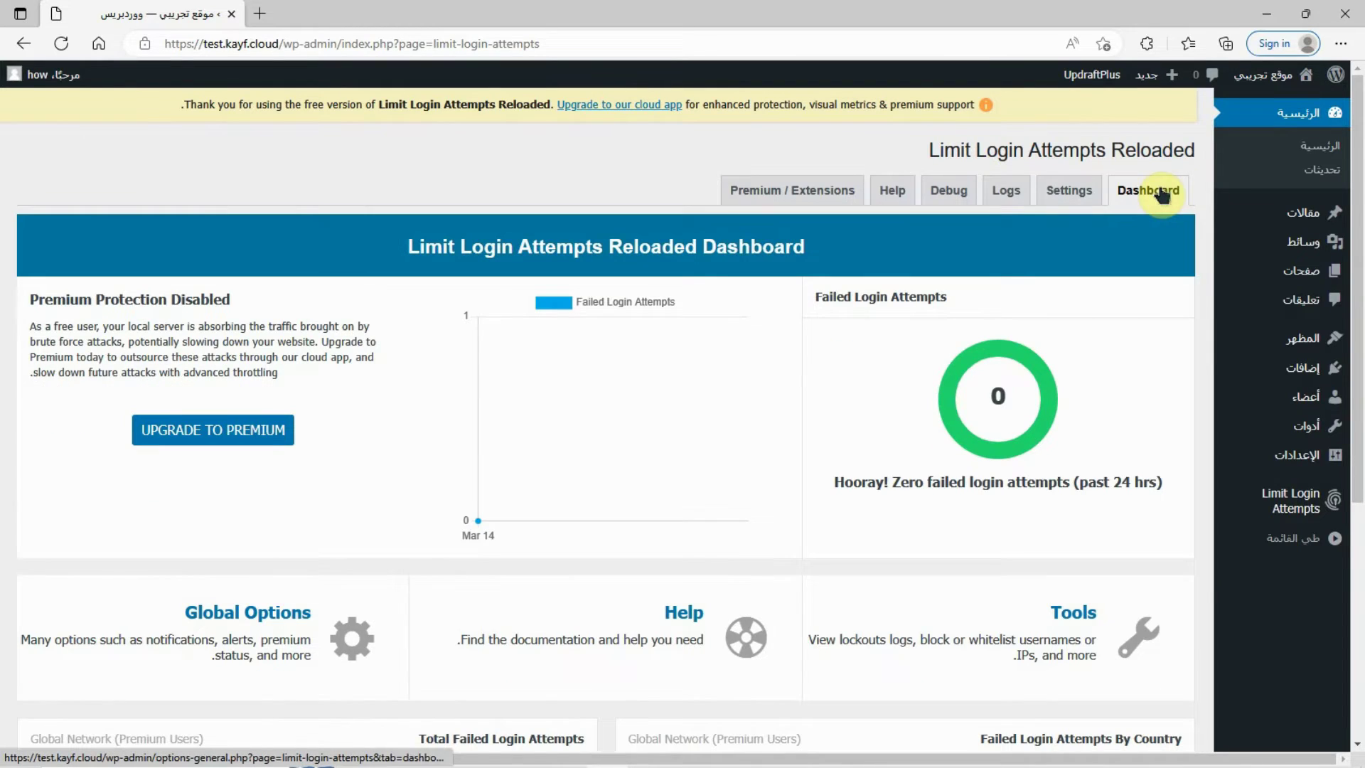
- In the Limit Login Attempts settings, set allowed retries to 2 and minutes lockout to 3333, and save
click(1274, 495)
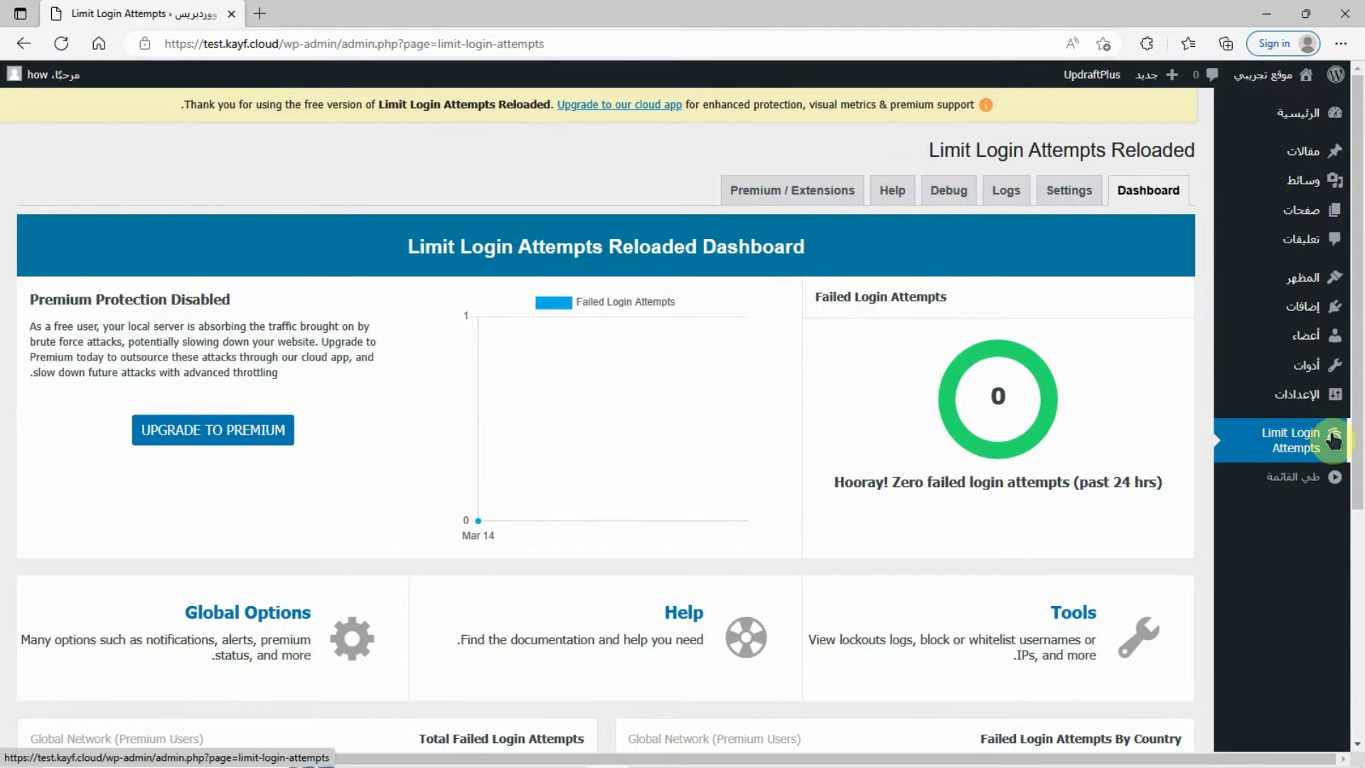
click(1059, 193)
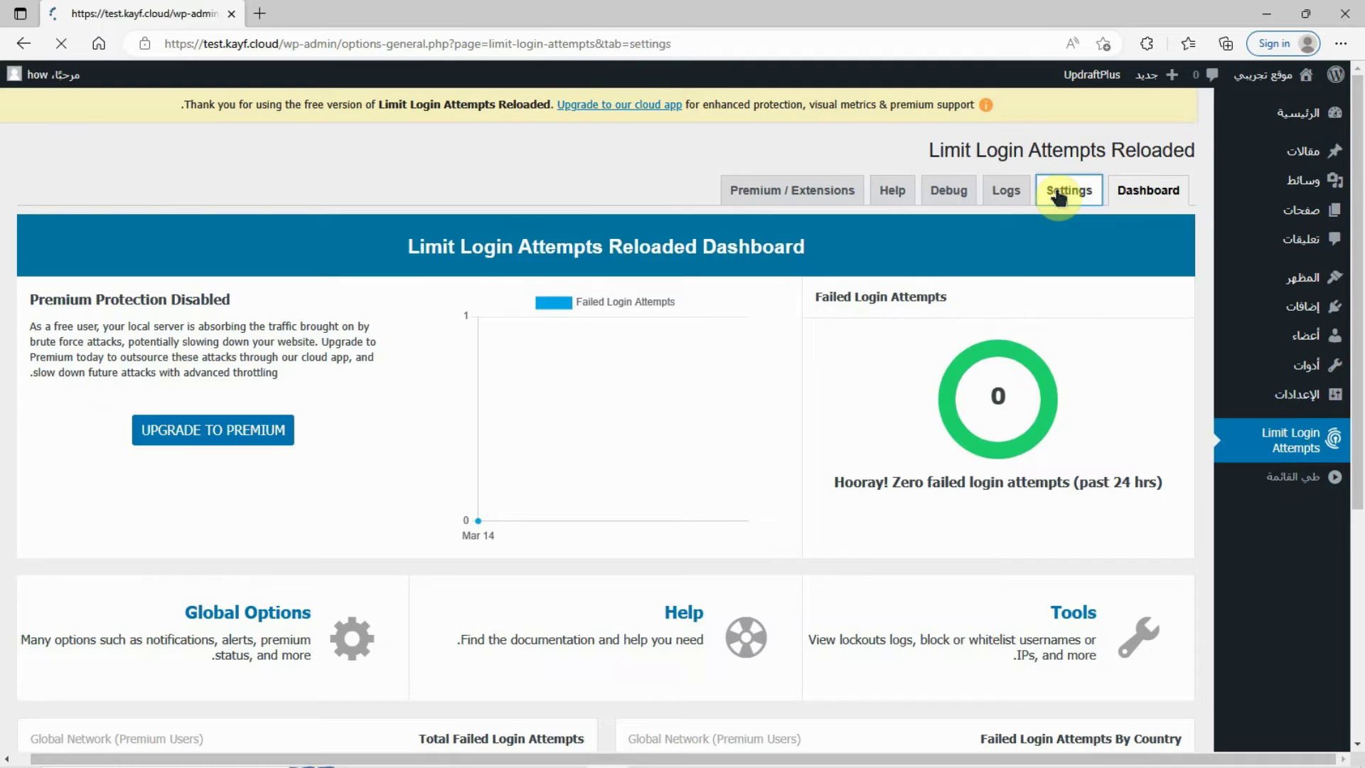
scroll(1059, 350, down, 6)
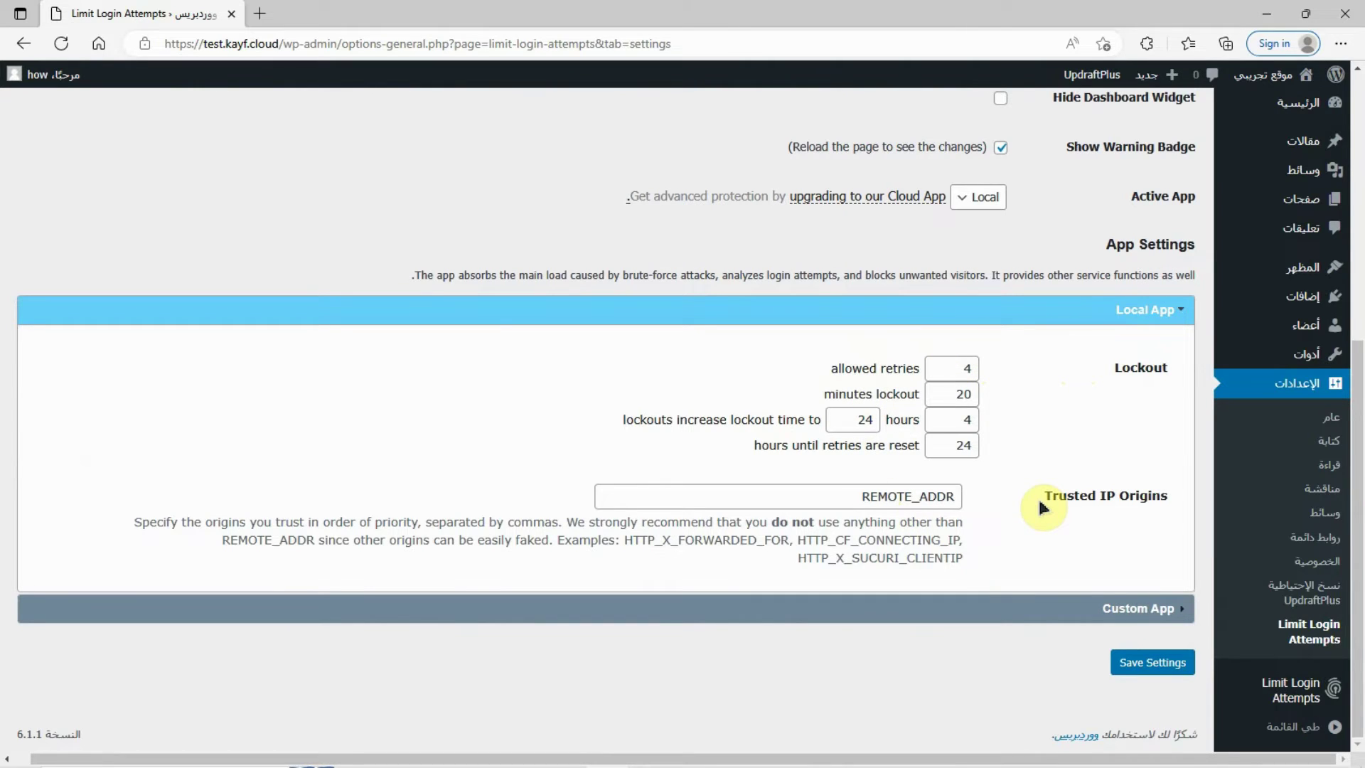
double_click(972, 367)
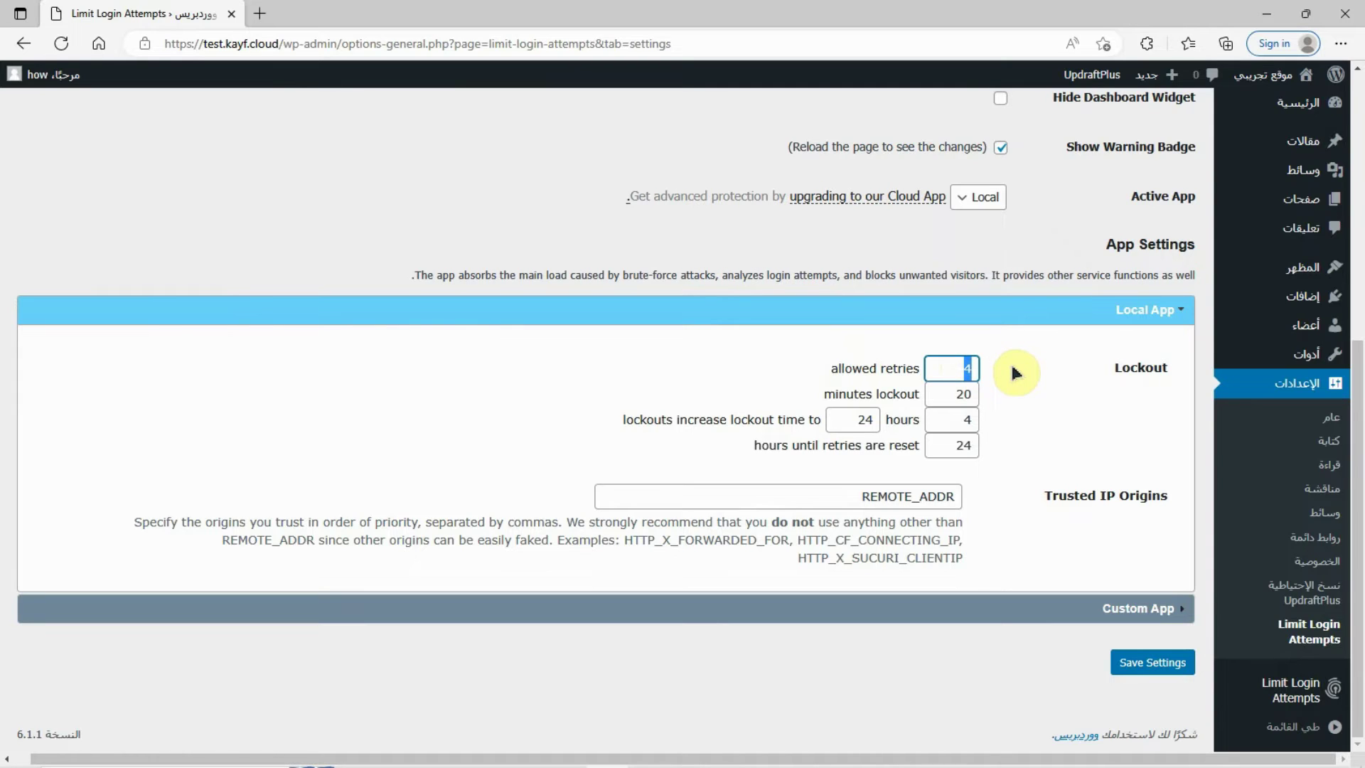
text(2)
drag(941, 393, 986, 391)
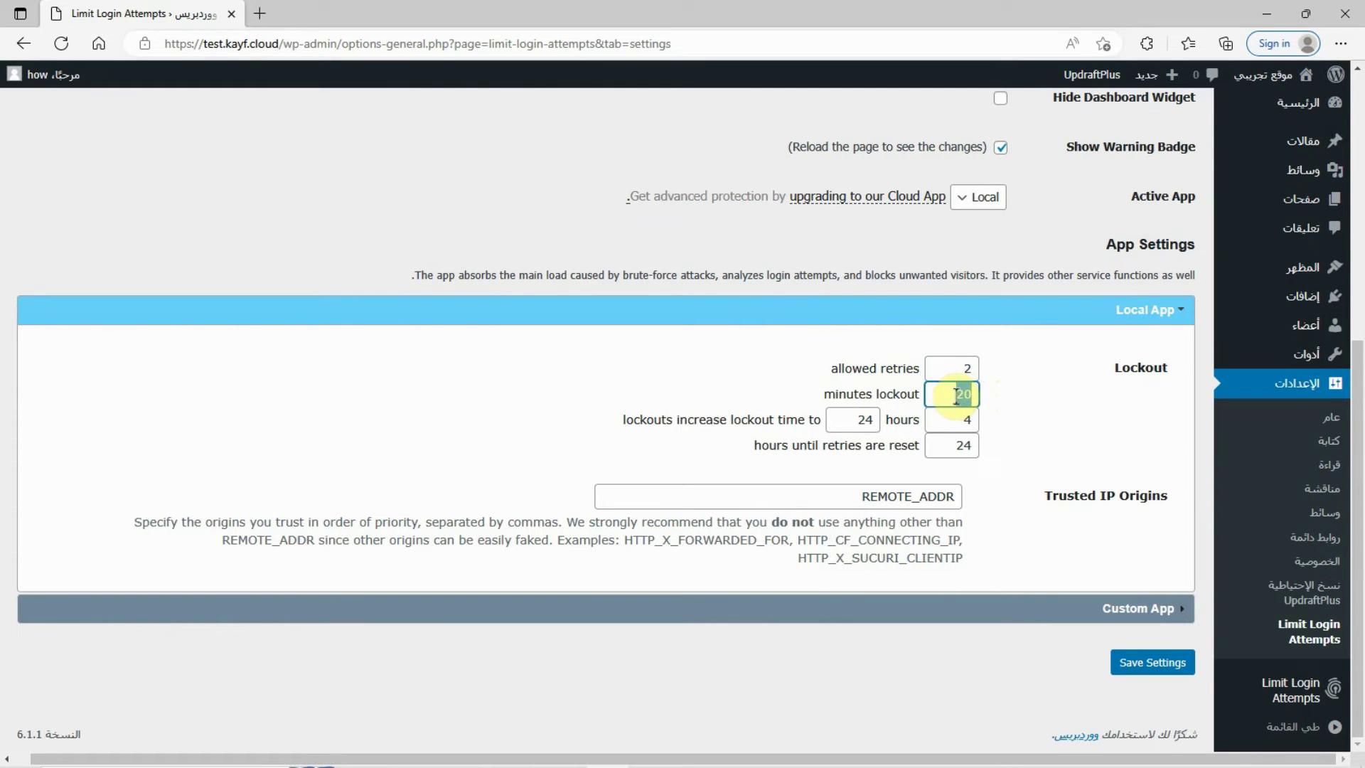
text(3333)
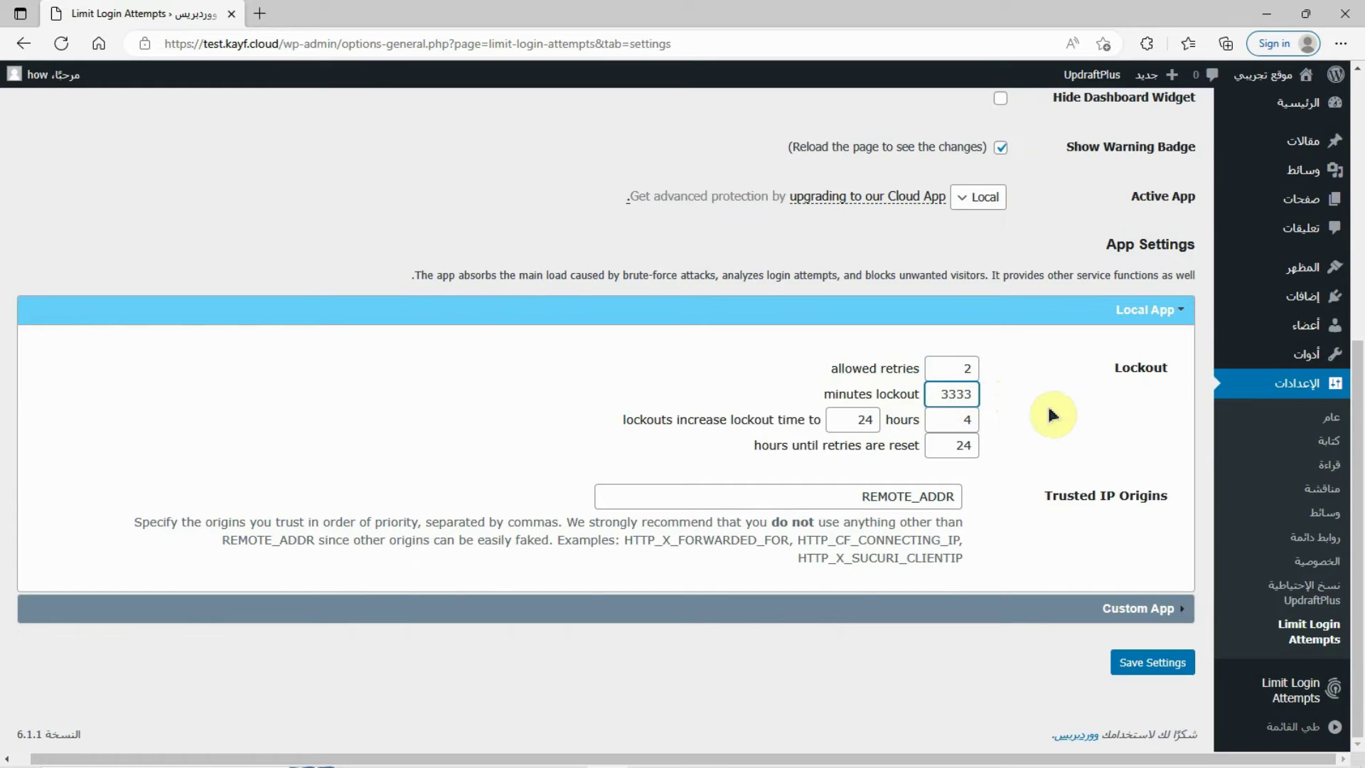
click(1149, 676)
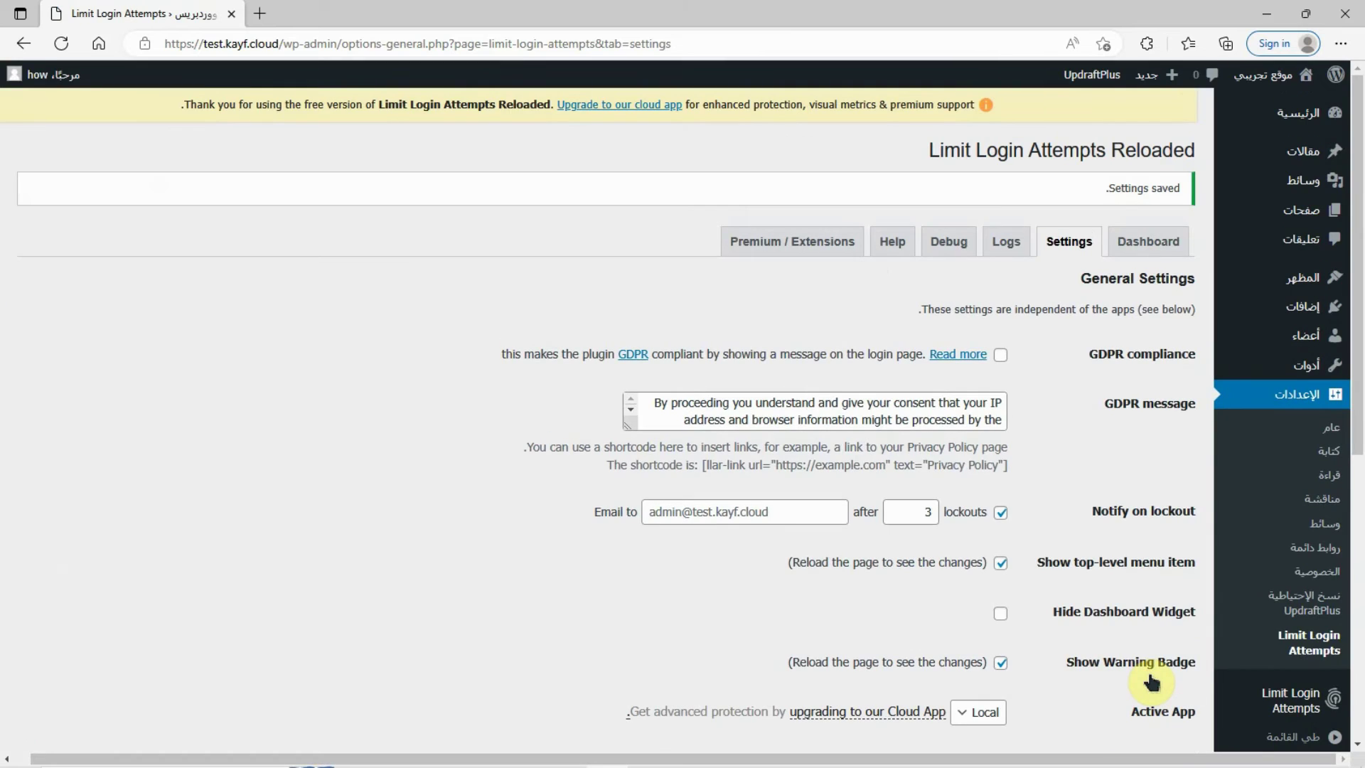
scroll(1002, 381, down, 3)
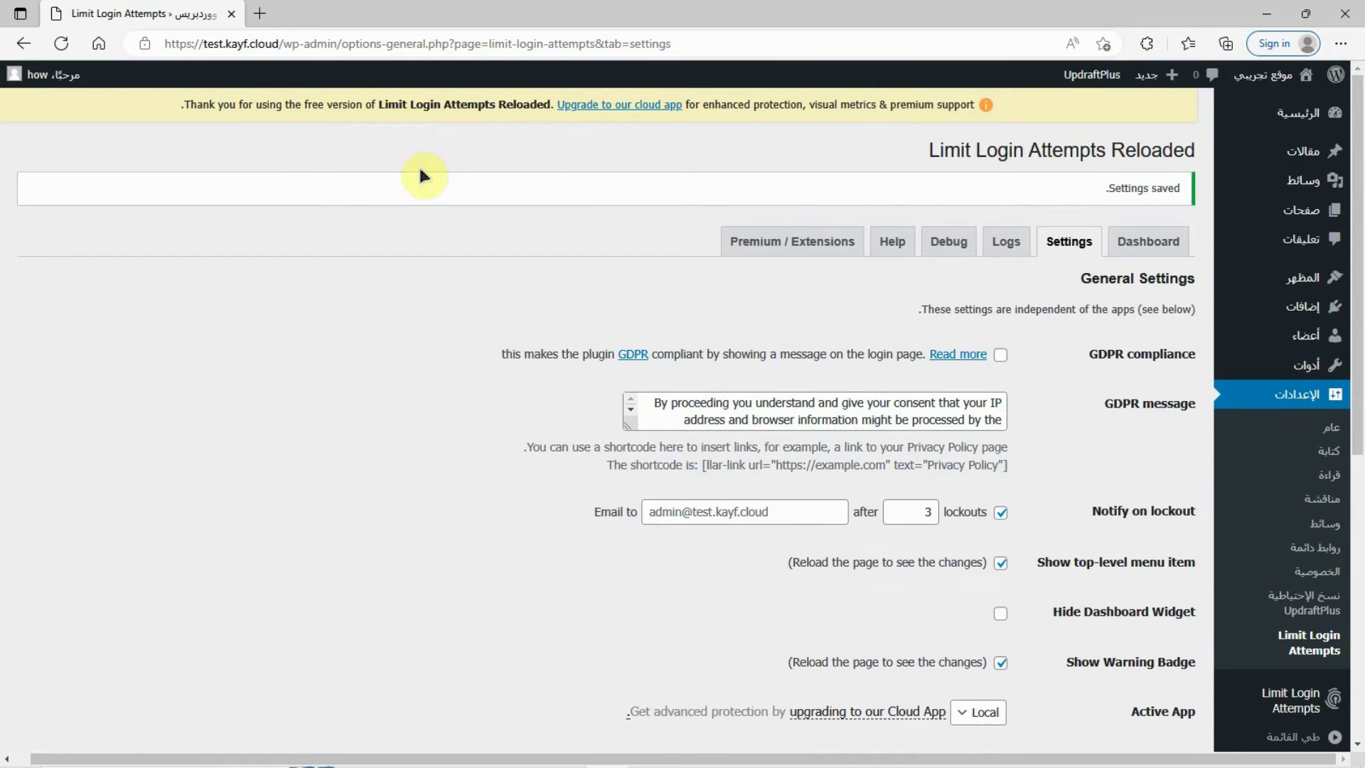
- Log out and sign in with the saved correct credentials to test access under the saved lockout settings
mouse_move(42, 71)
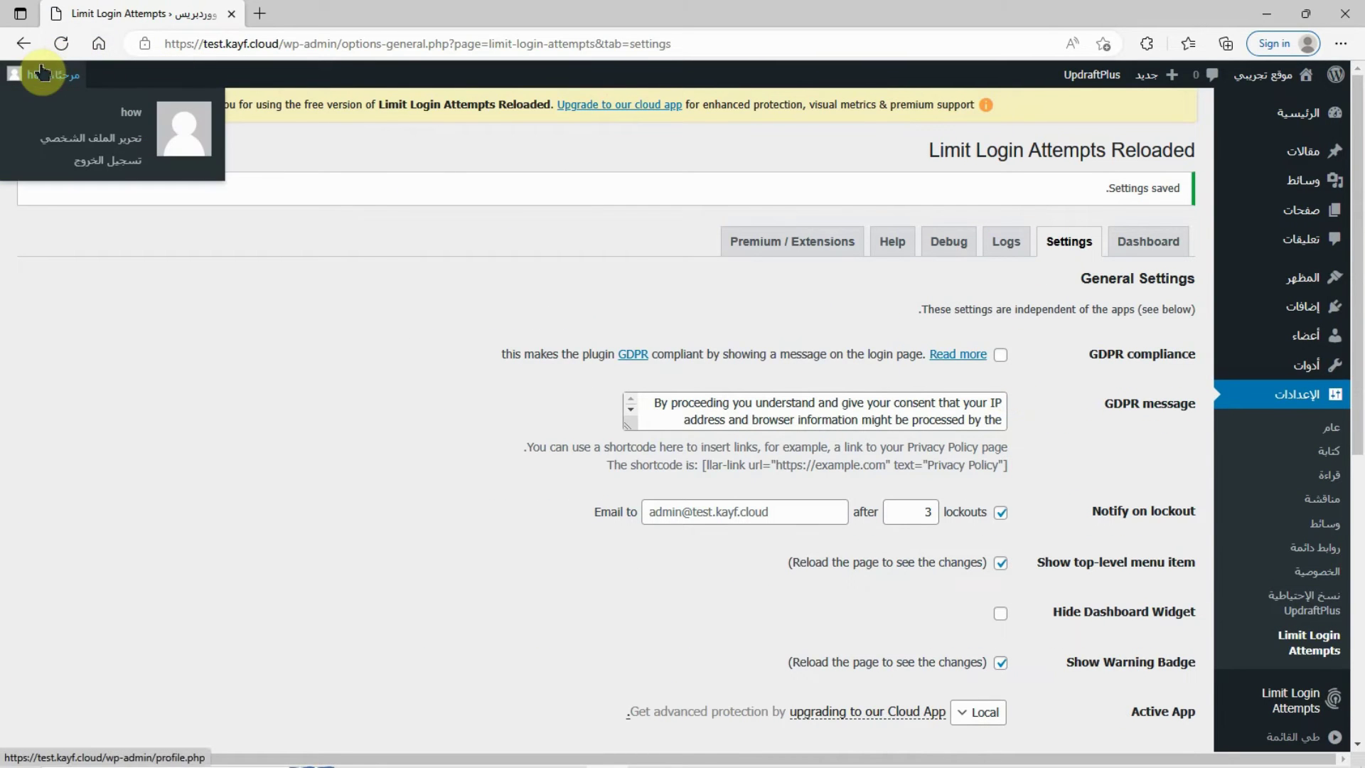
click(82, 163)
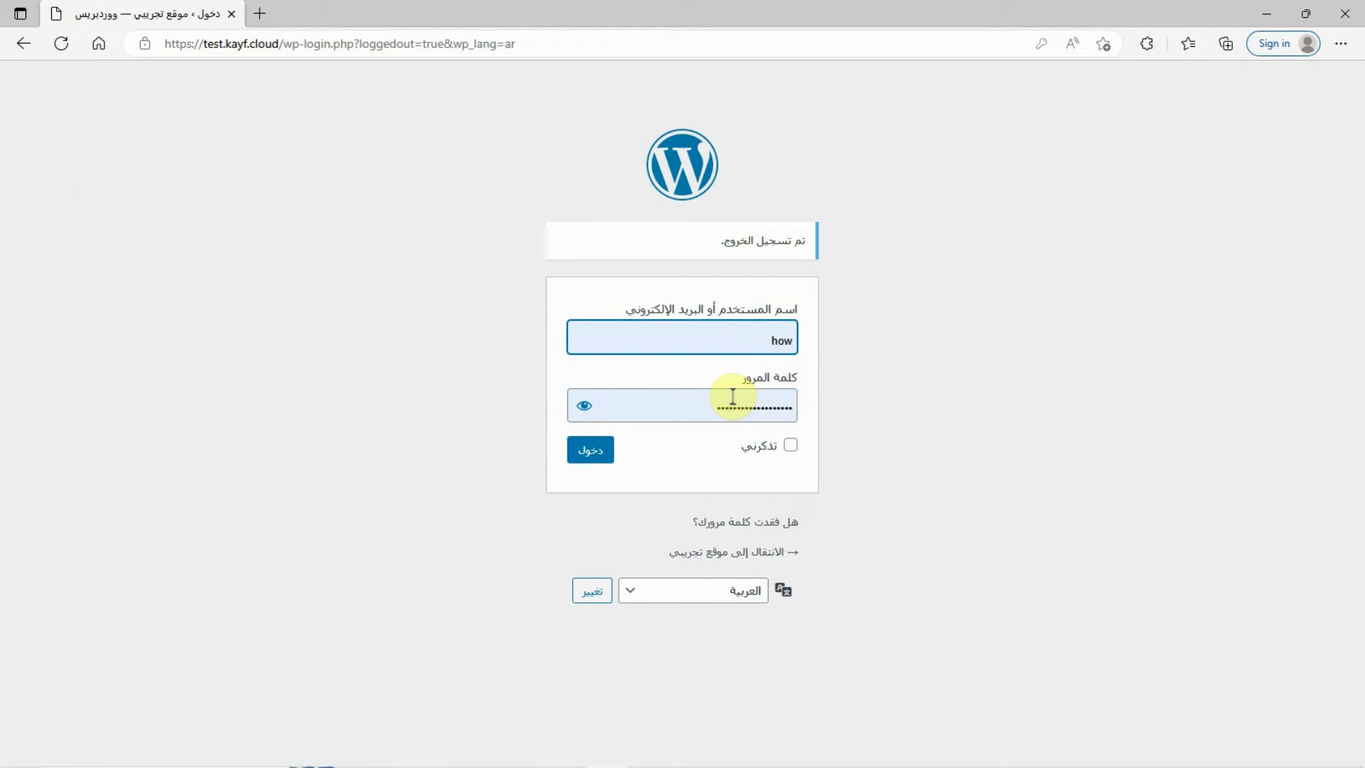
click(598, 452)
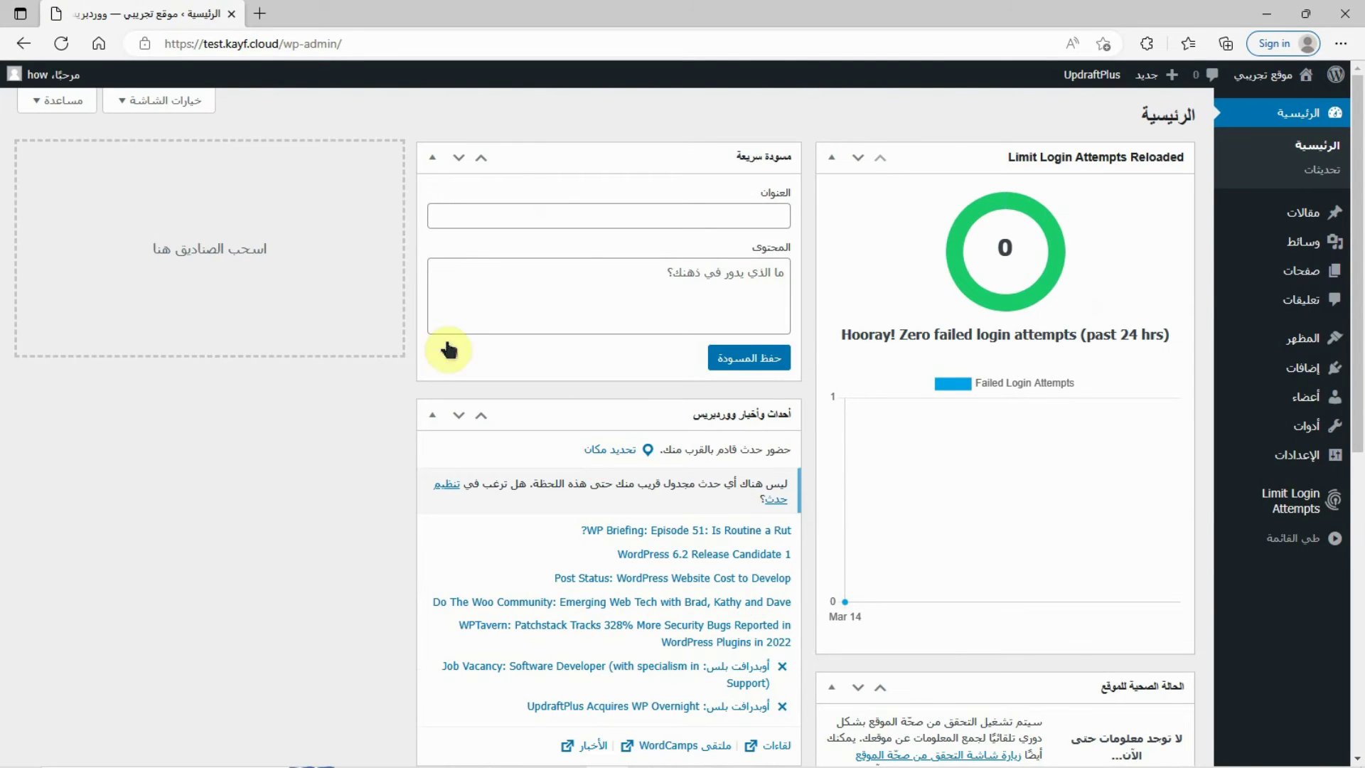
- Log out and try to sign in with the wrong username "howsds" to test the login limit
mouse_move(64, 76)
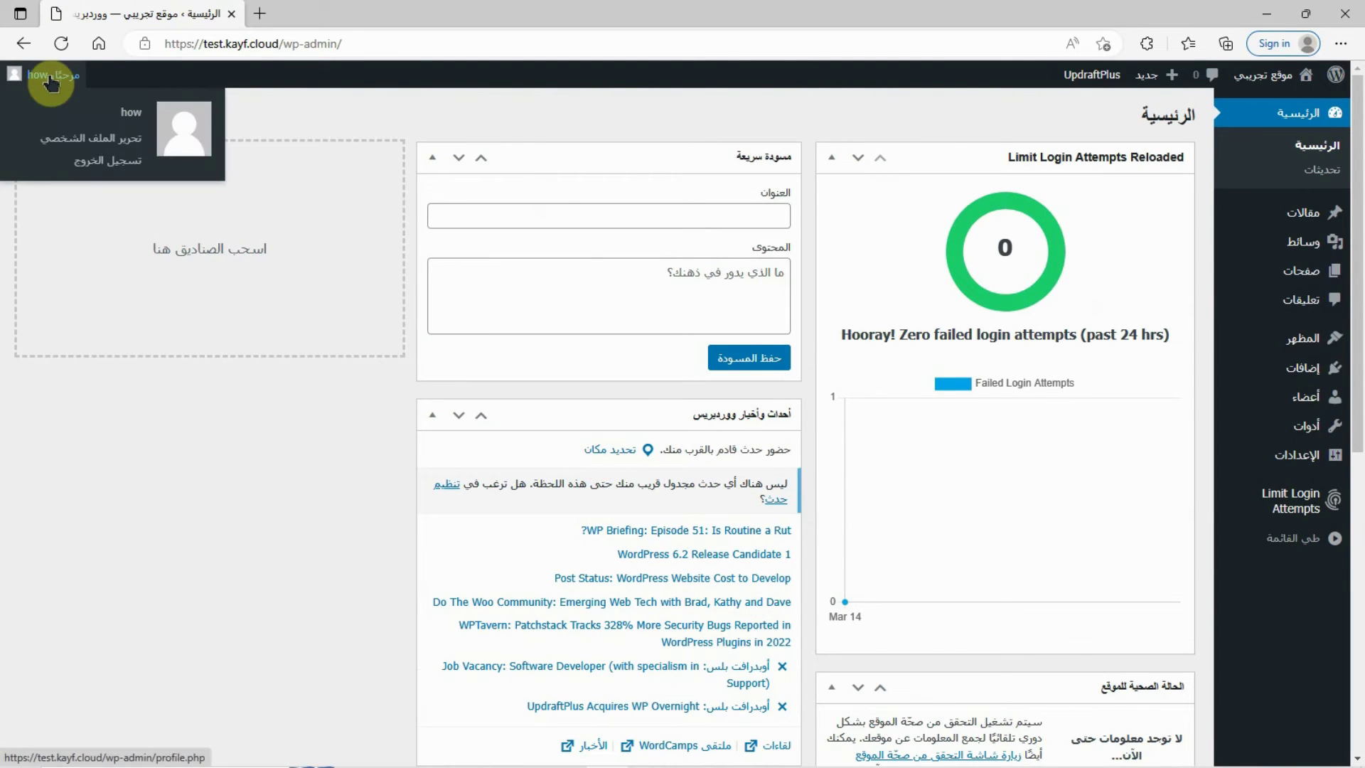
click(108, 163)
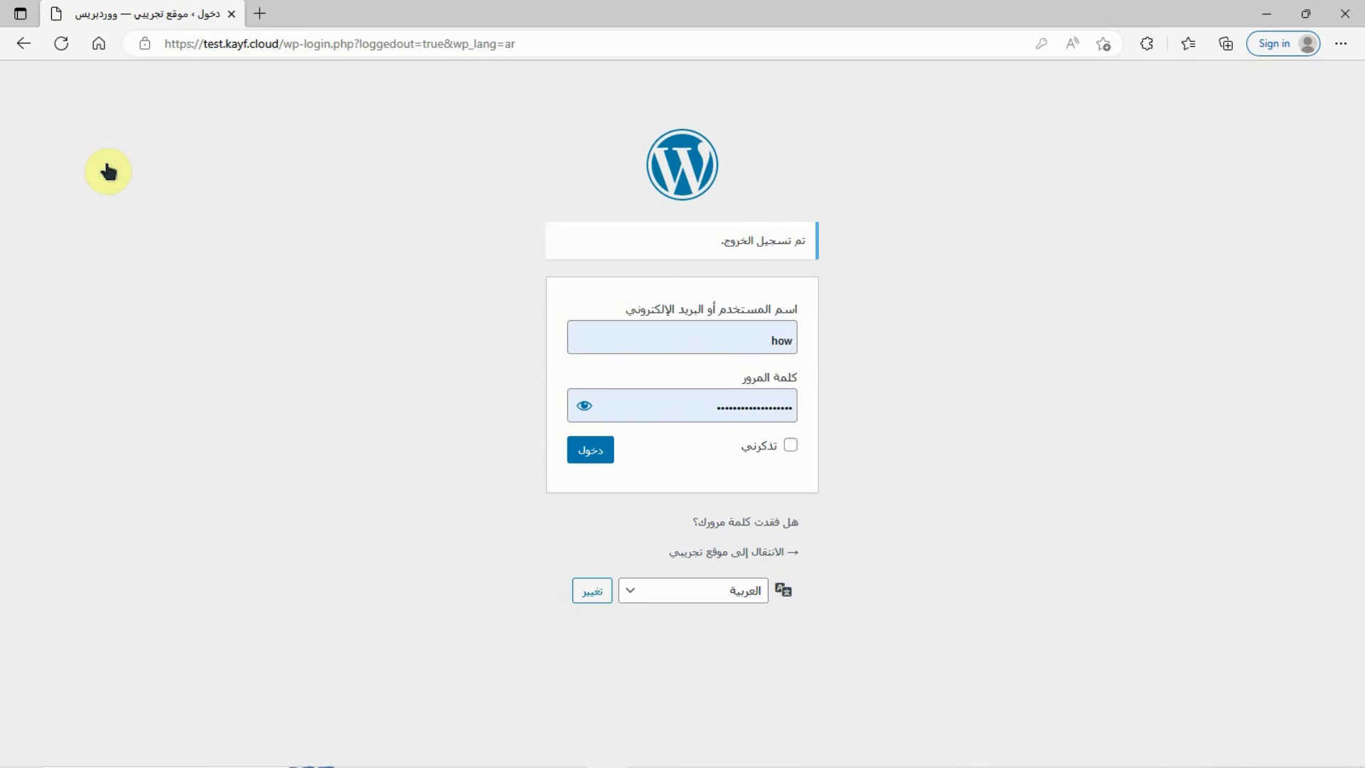
click(596, 343)
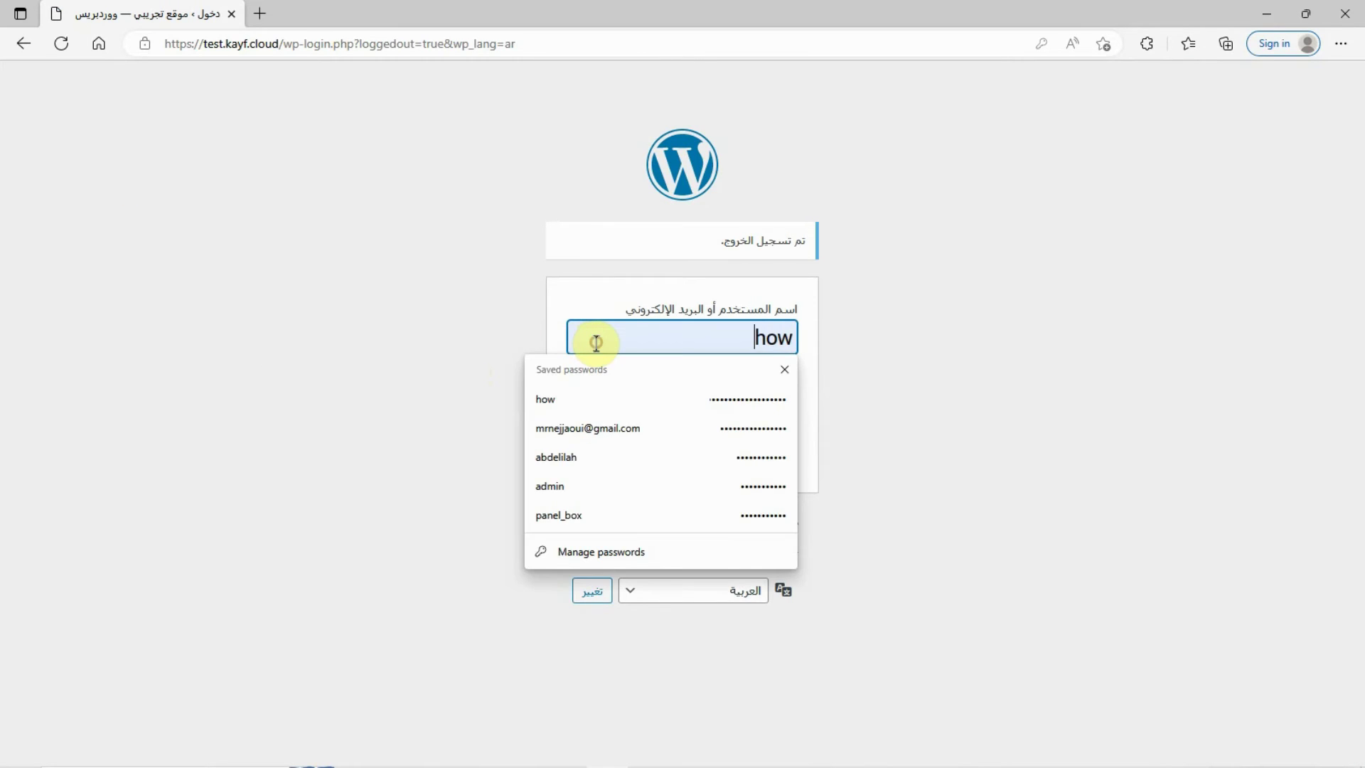
text(sds)
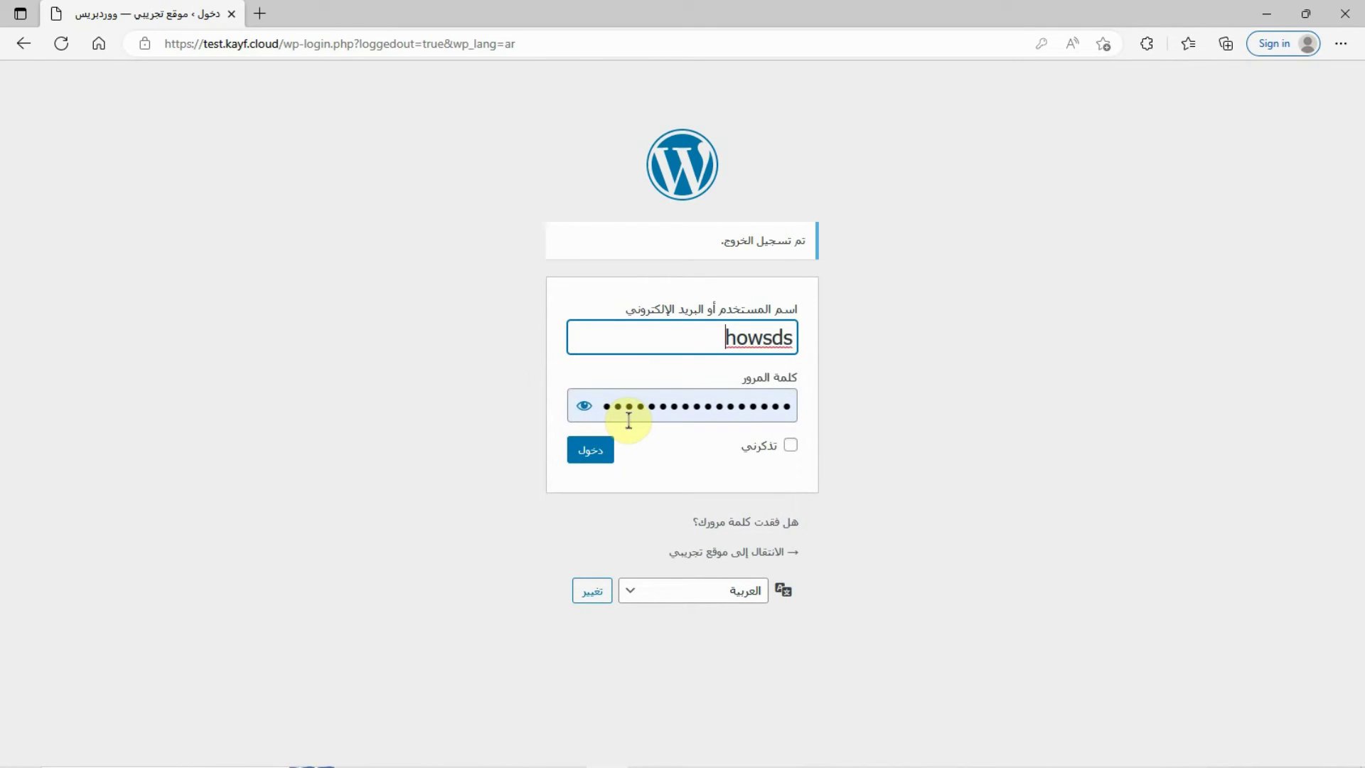
click(640, 412)
click(641, 417)
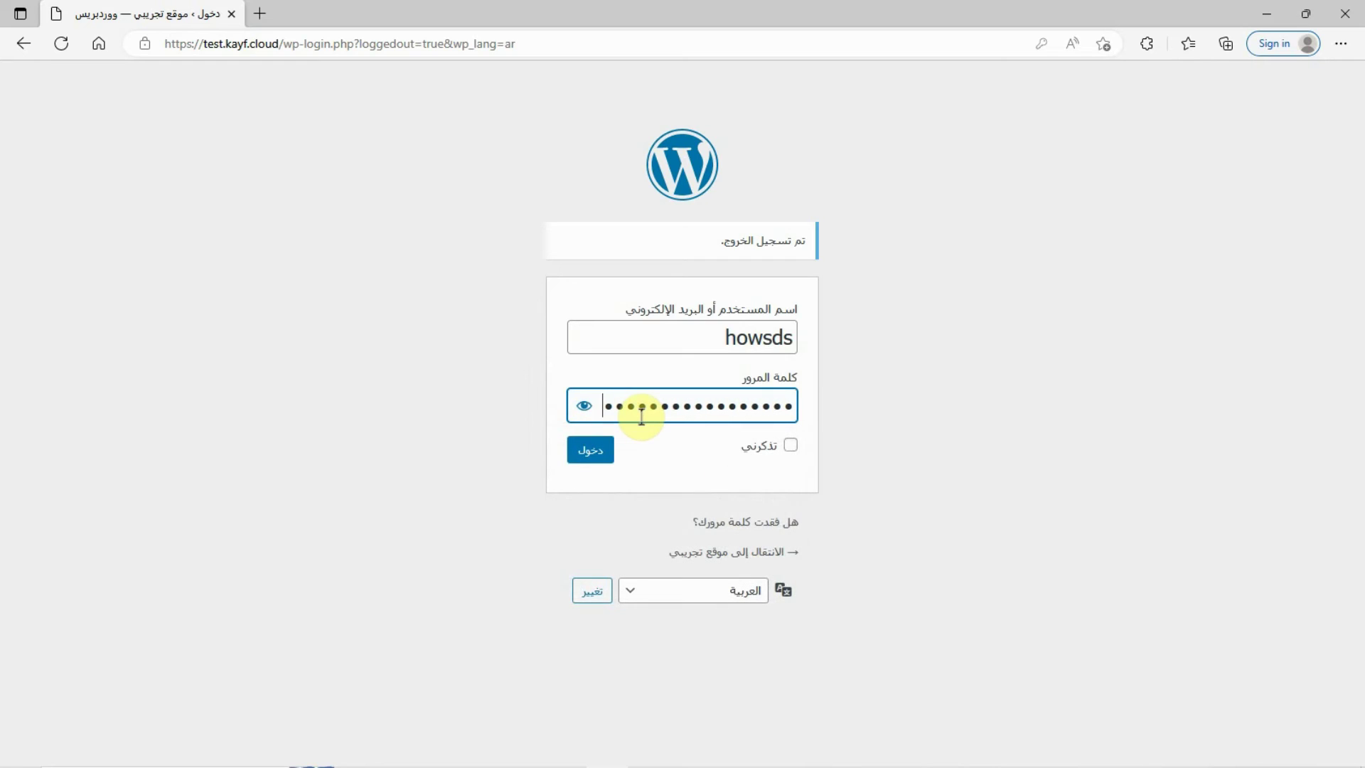
click(597, 454)
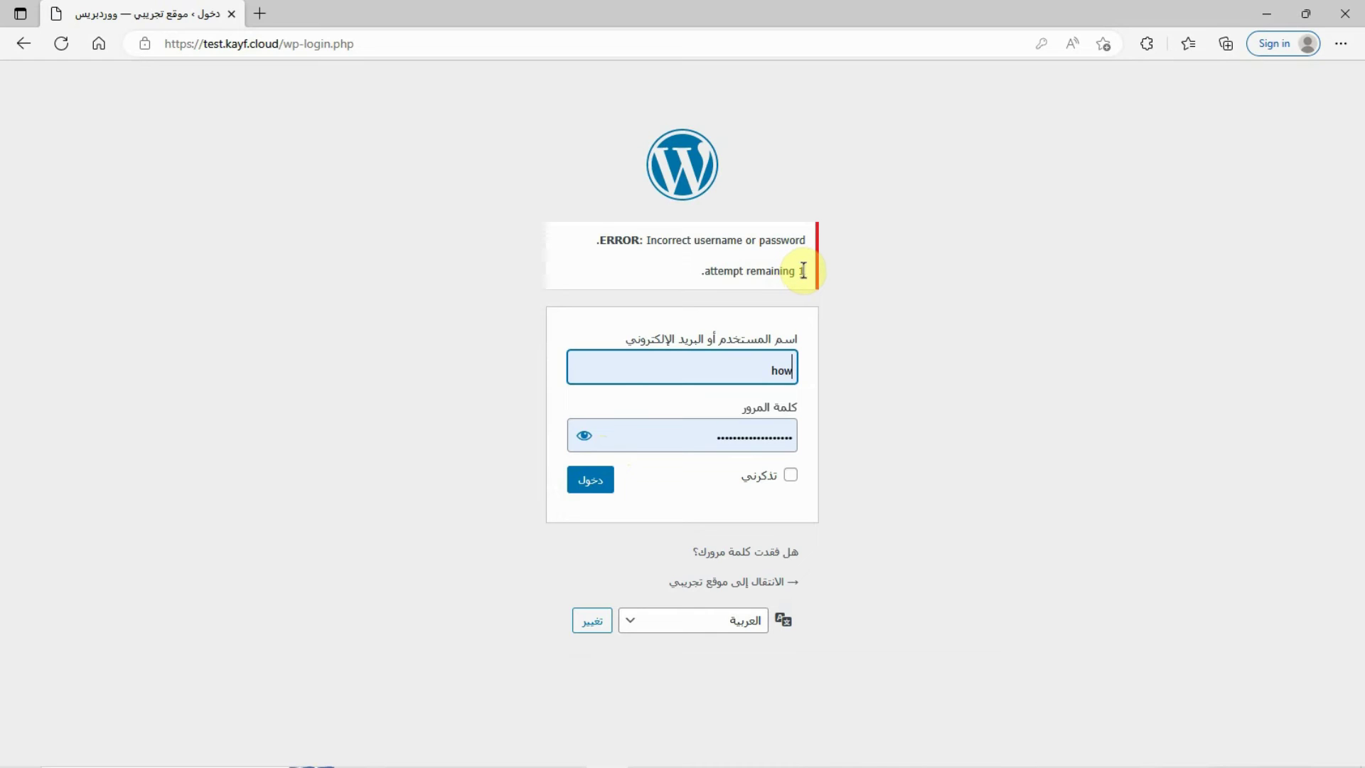
- Highlight the remaining-attempts notice and submit the login form with the saved credentials
drag(803, 271, 701, 272)
click(887, 280)
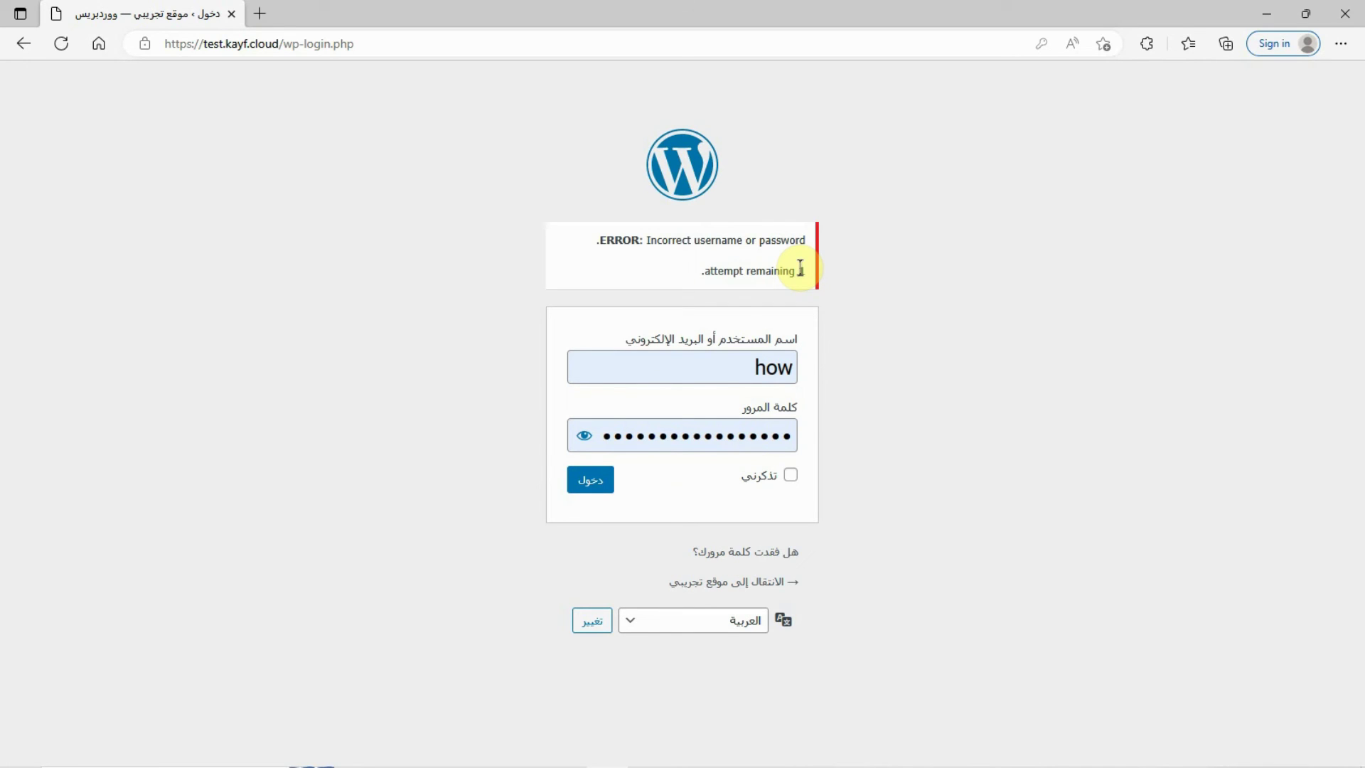
click(597, 479)
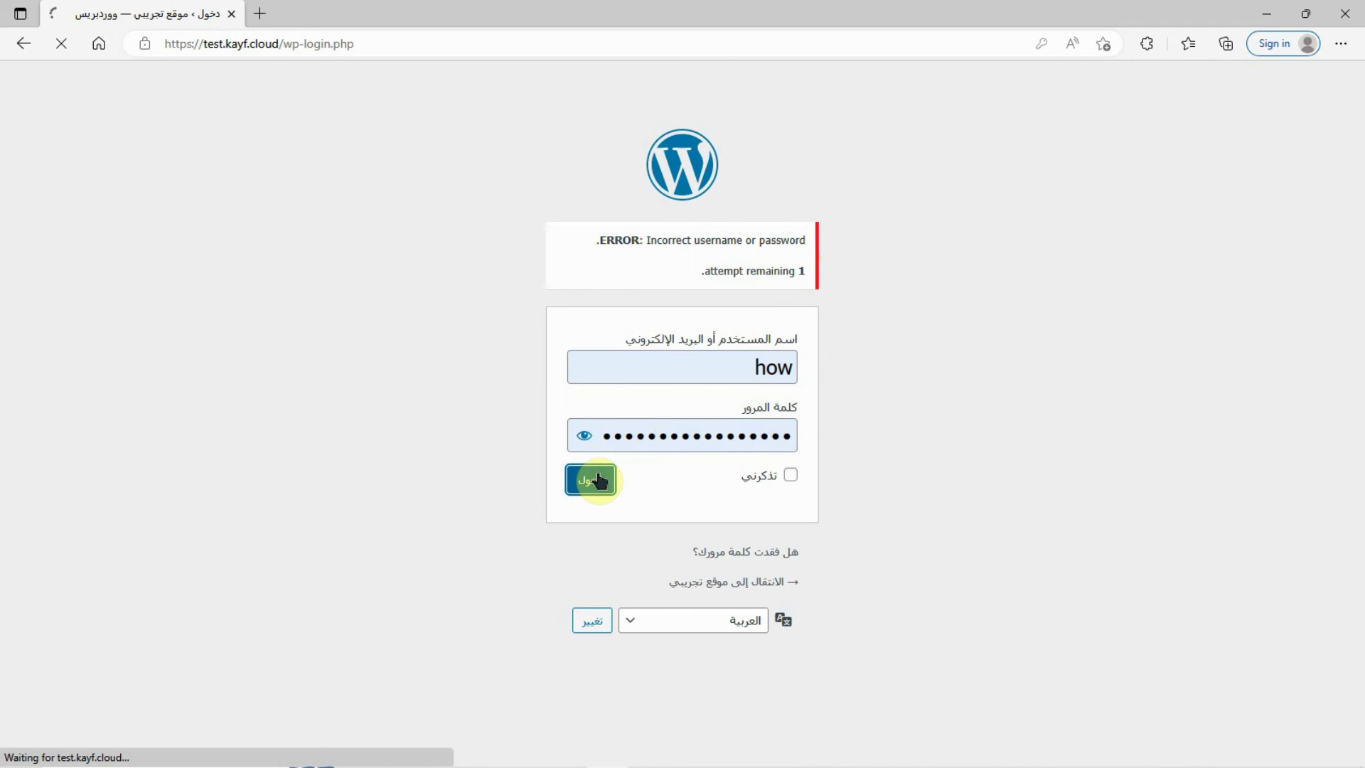